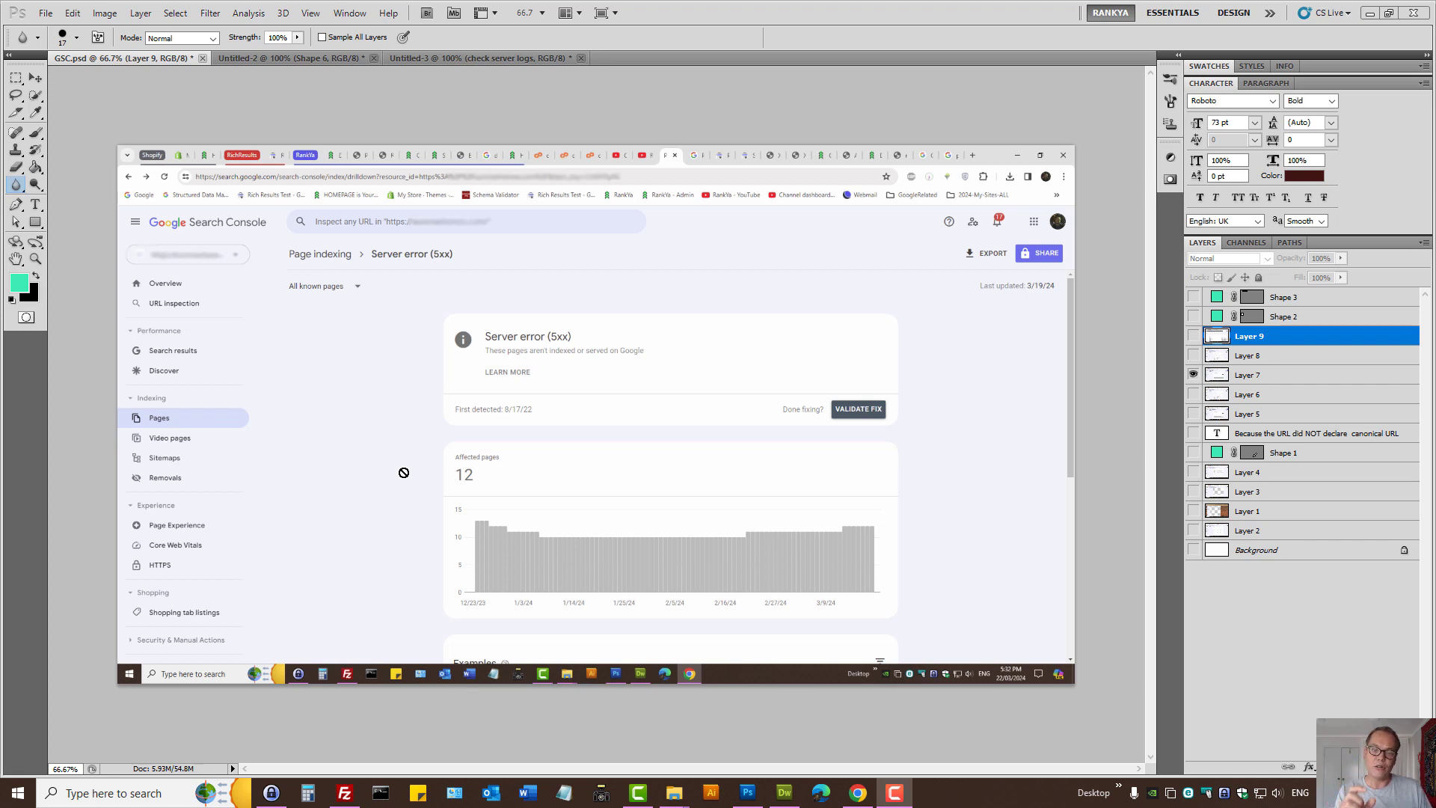
Search Google for 'http 501' in a new Chrome tab
{"action": "left_click", "coordinate": [853, 800]}
{"action": "left_click", "coordinate": [1286, 13]}
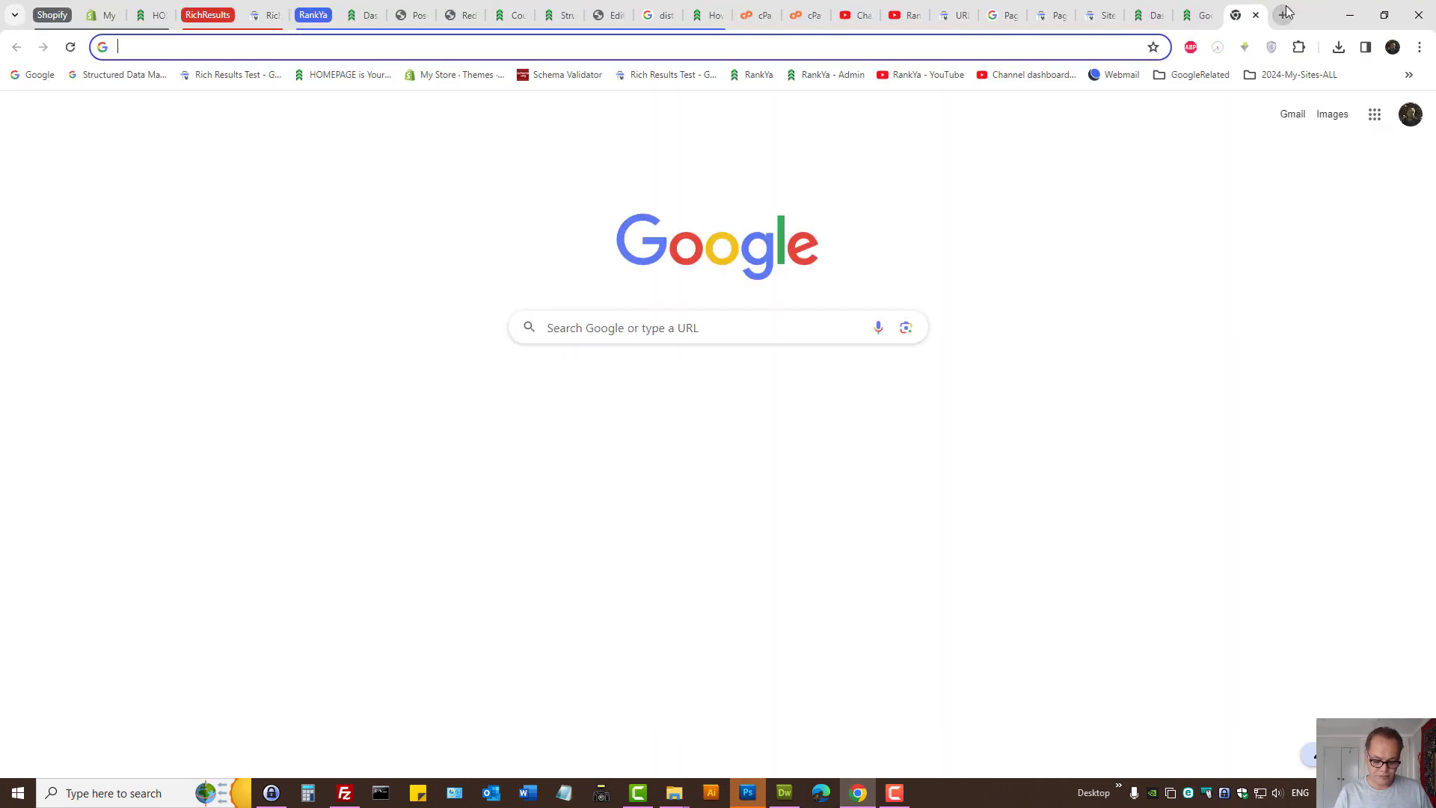
{"action": "type", "text": "http "}
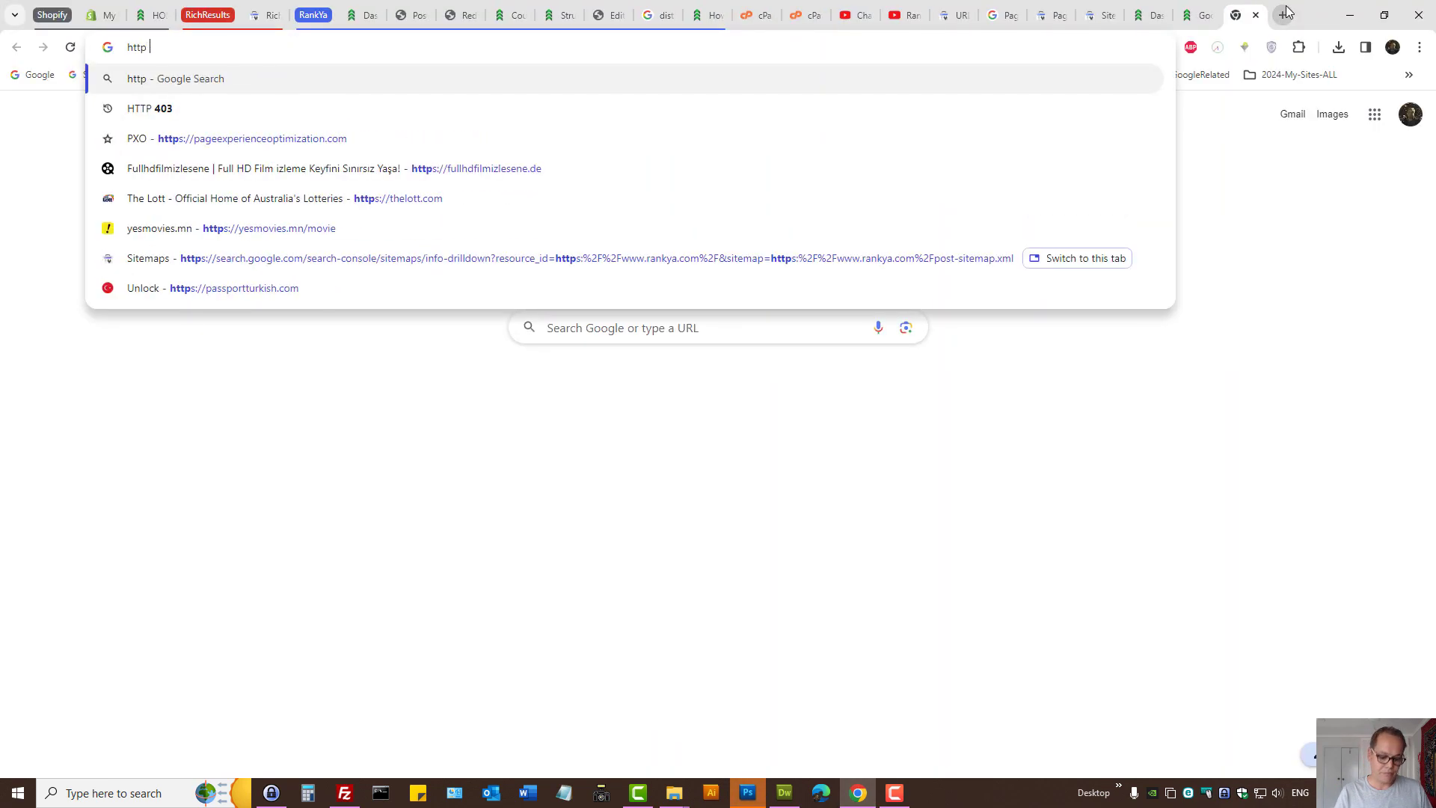
{"action": "type", "text": "501"}
{"action": "key", "text": "Return"}
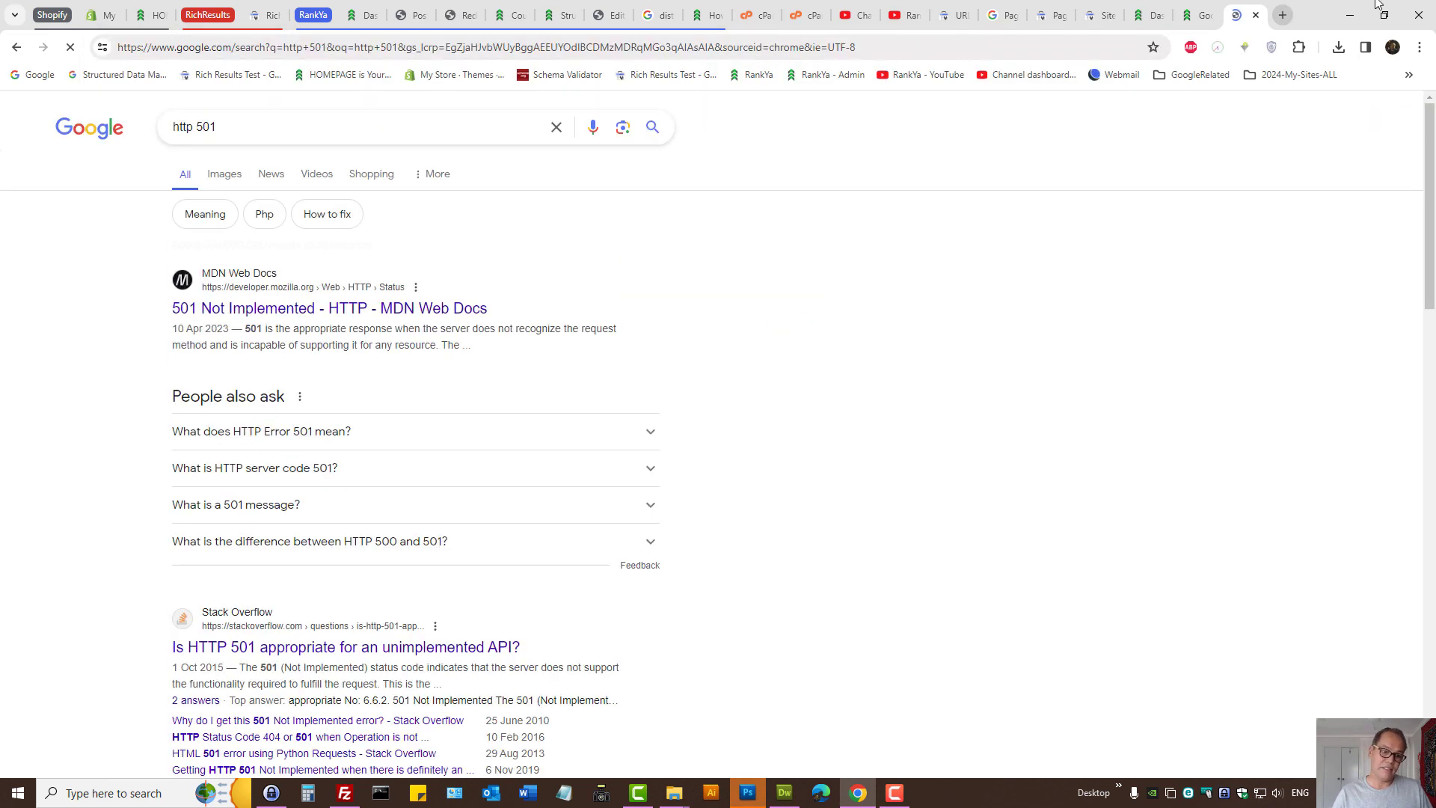
Read MDN's 501 Not Implemented page, close it, and return to the RankYa home page tab
{"action": "left_click", "coordinate": [251, 314], "text": "ctrl"}
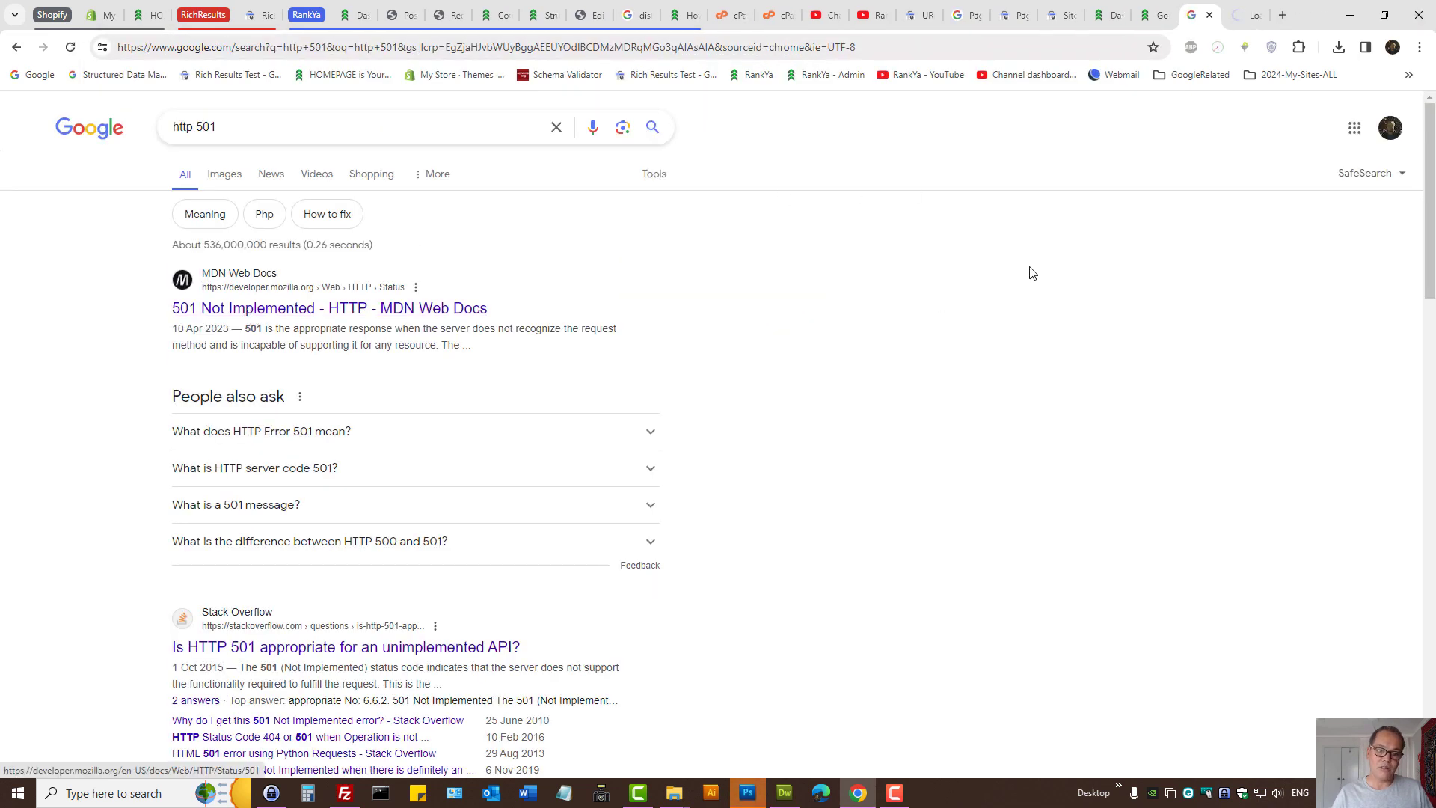
{"action": "left_click", "coordinate": [1261, 10]}
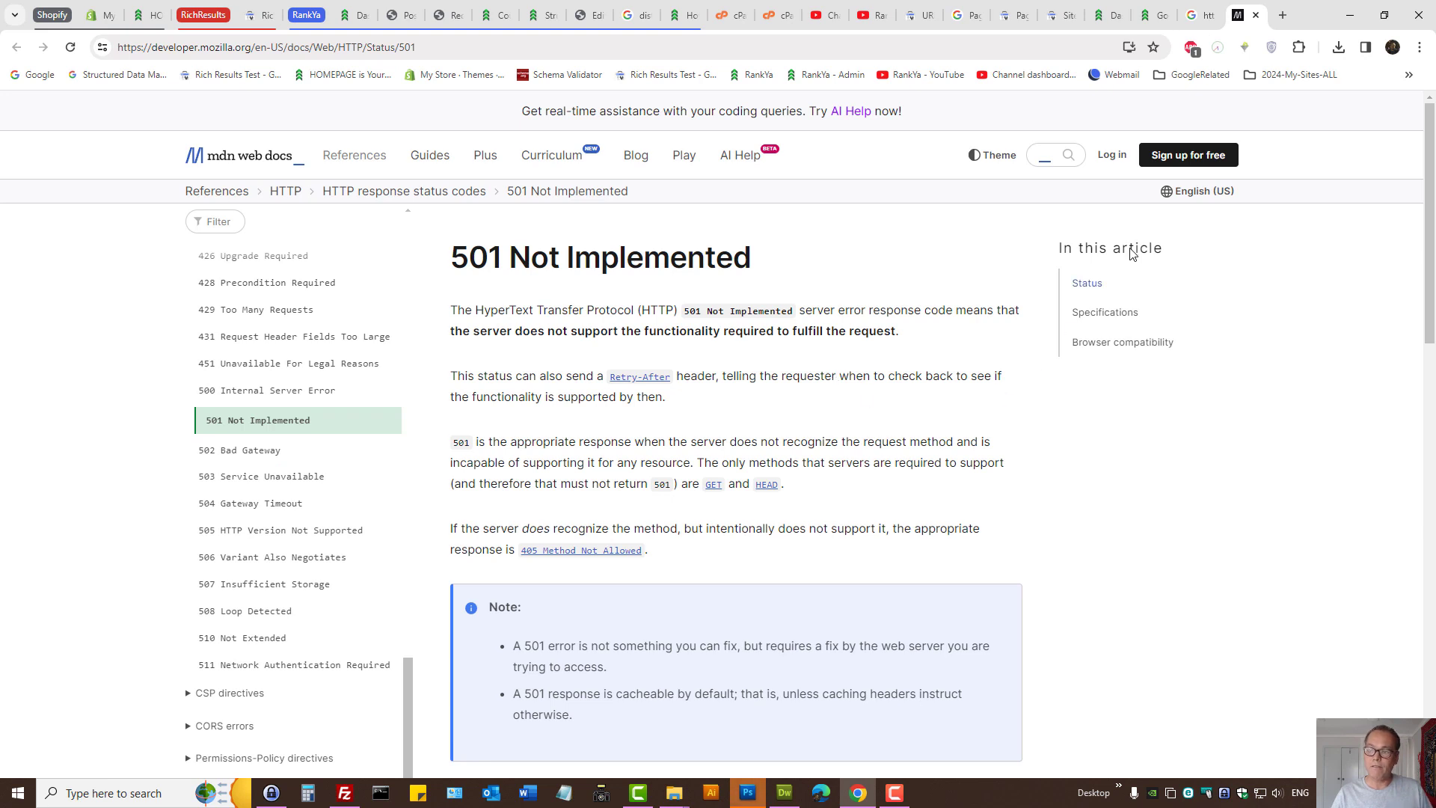
{"action": "left_click", "coordinate": [1258, 15]}
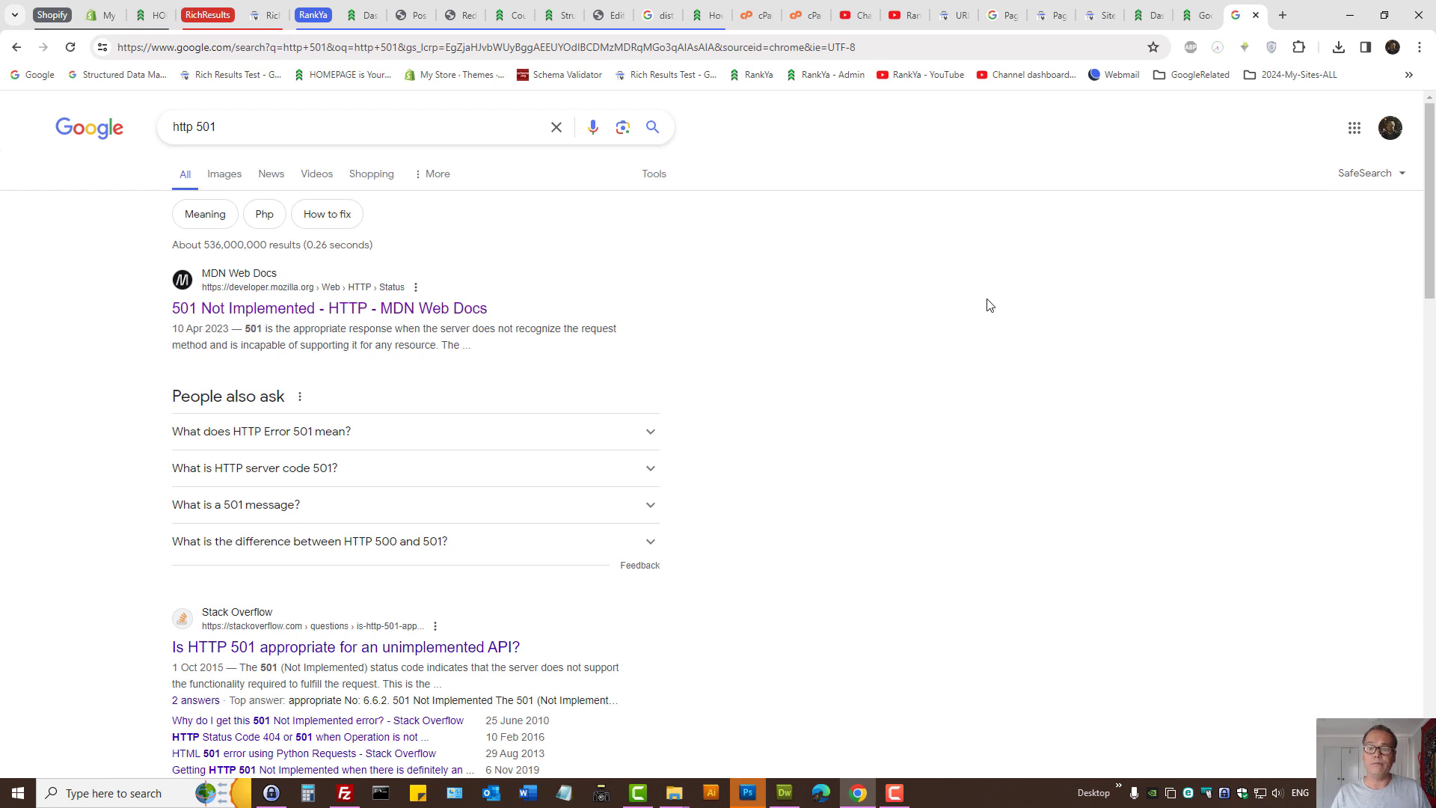
{"action": "key", "text": "ctrl+shift+Tab"}
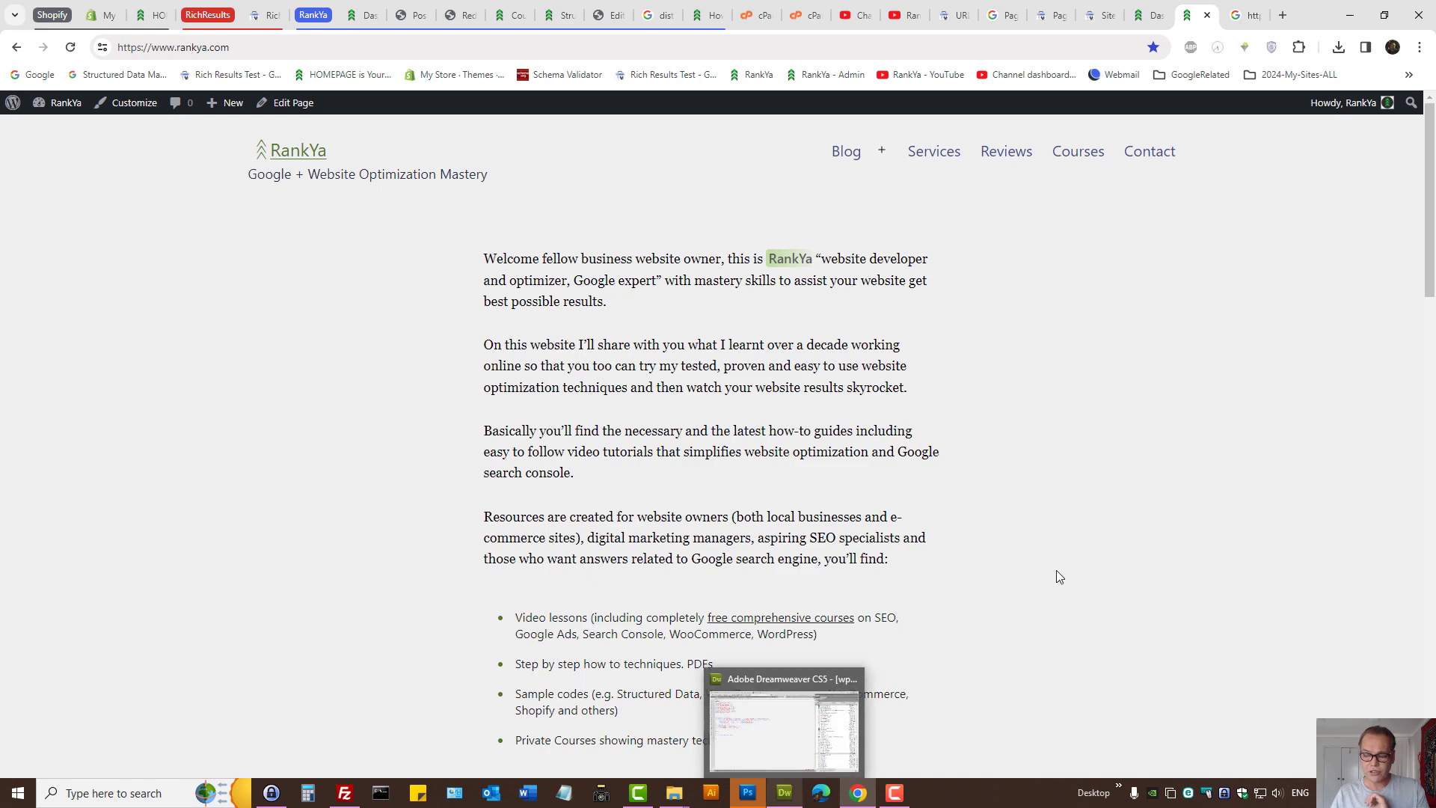
Highlight the line 68 'headers already sent' warning in error_log, then return to Photoshop
{"action": "key", "text": "alt+Tab"}
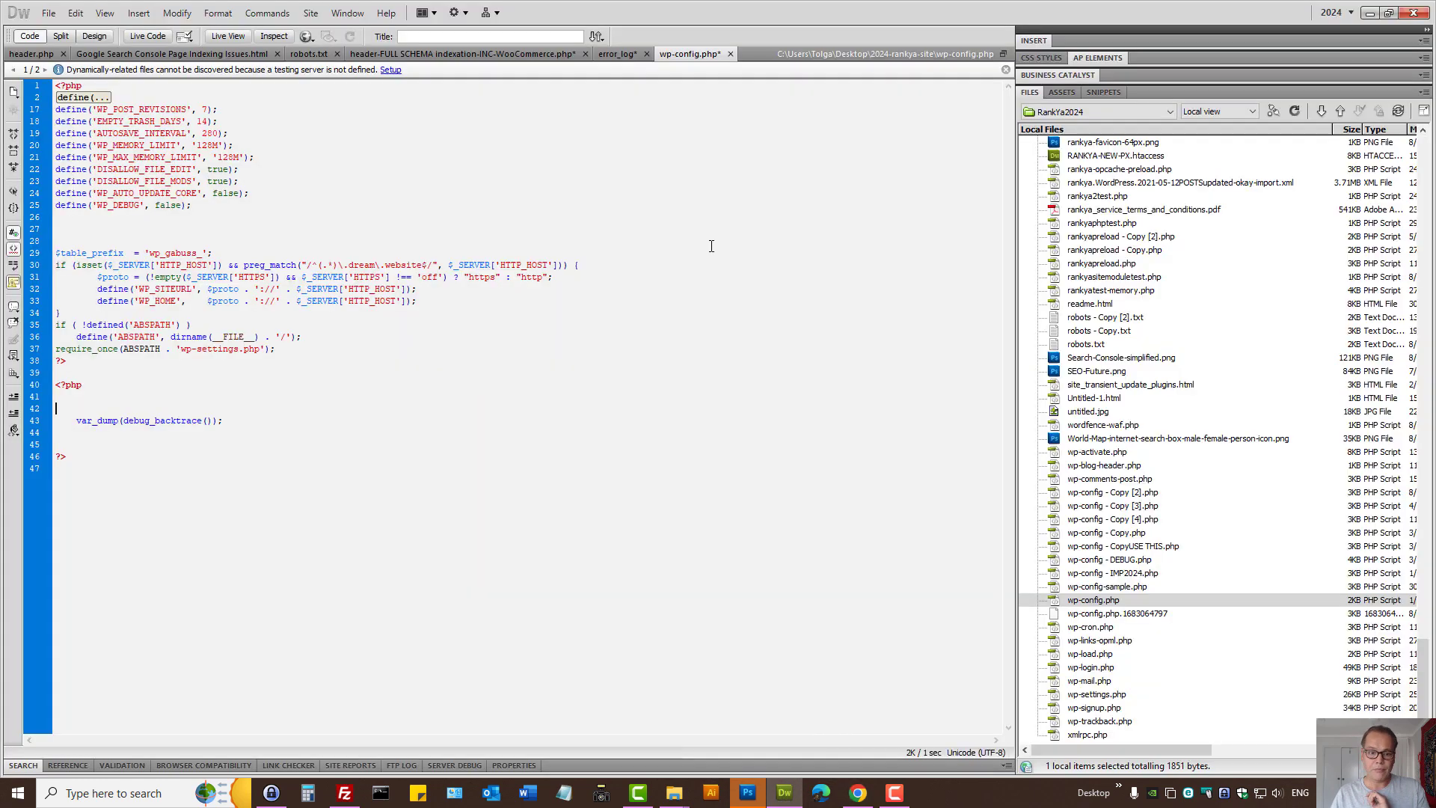
{"action": "left_click", "coordinate": [618, 54]}
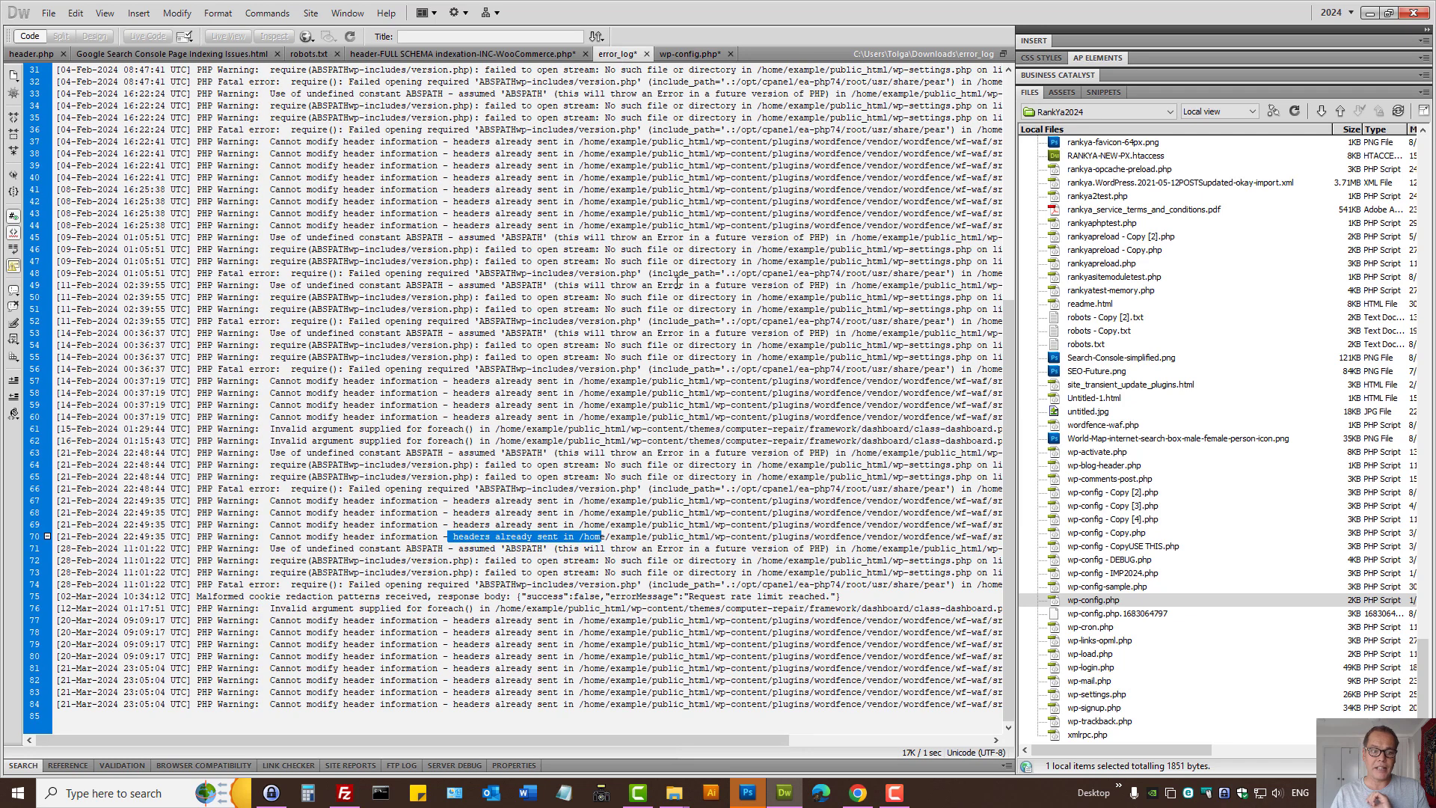
{"action": "left_click", "coordinate": [697, 488]}
{"action": "left_click_drag", "start_coordinate": [270, 512], "coordinate": [622, 513]}
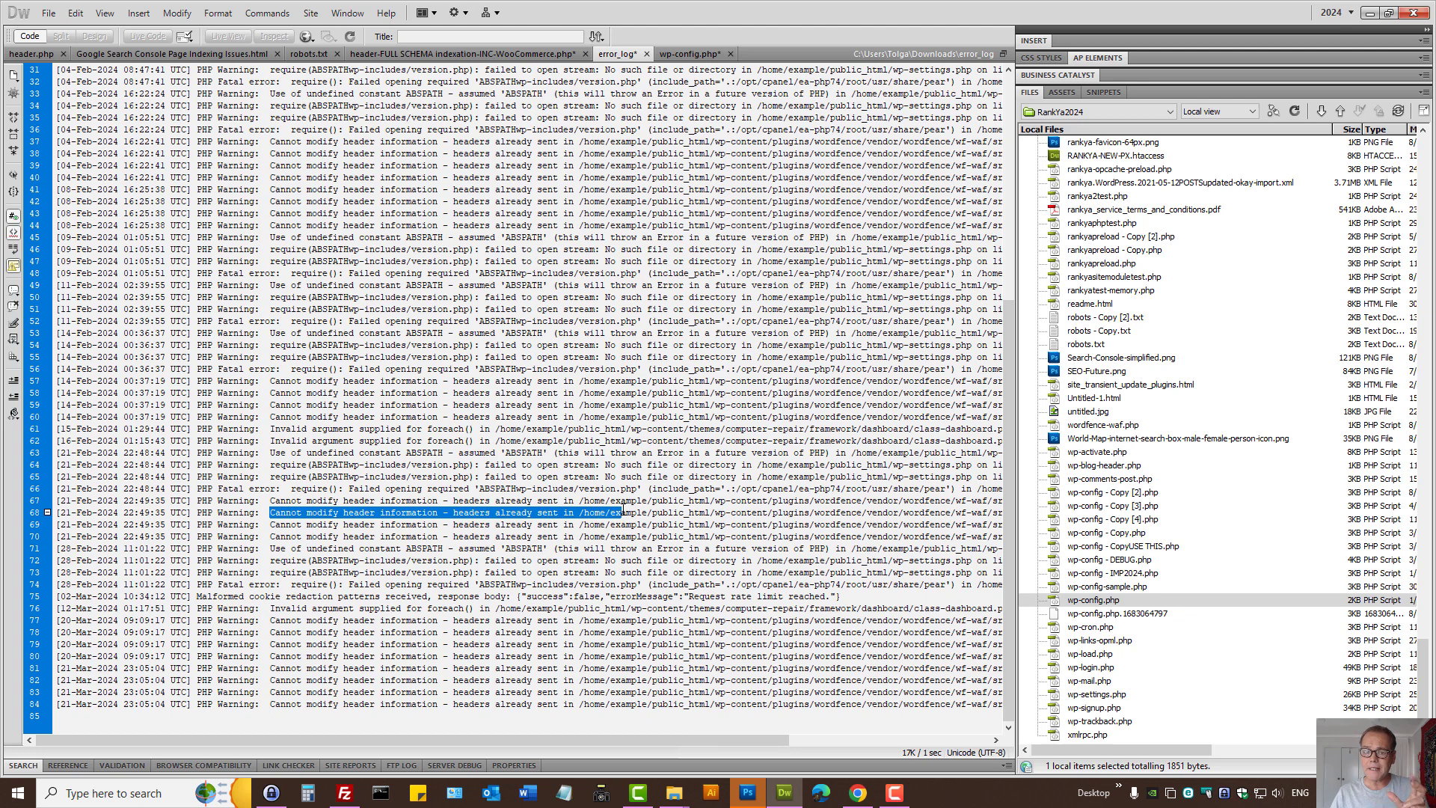
{"action": "left_click", "coordinate": [688, 510]}
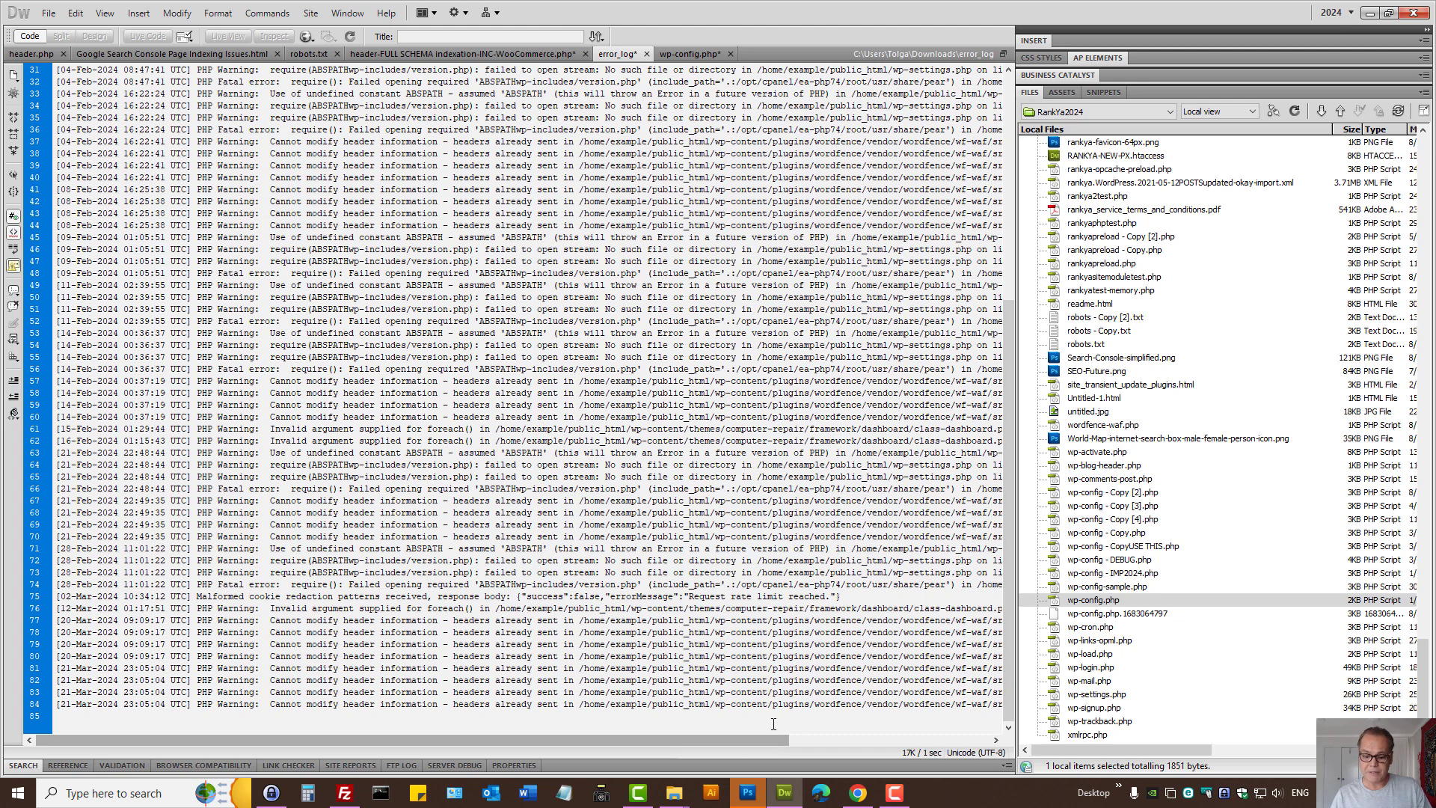
{"action": "left_click", "coordinate": [748, 791]}
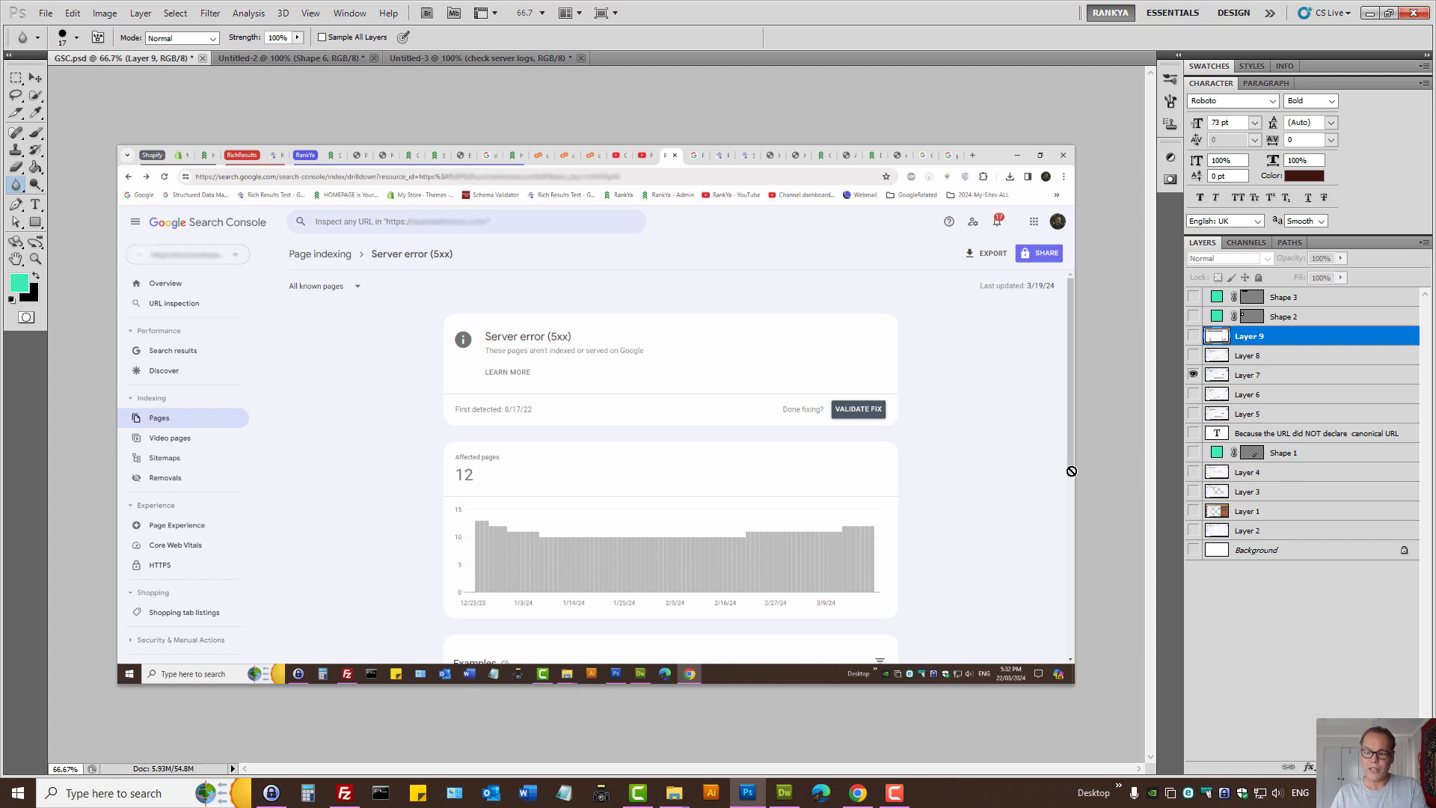
Make Layer 8 visible to show the URL Inspection 'Page fetch Failed: Server error (5xx)' screenshot
{"action": "left_click", "coordinate": [1192, 357]}
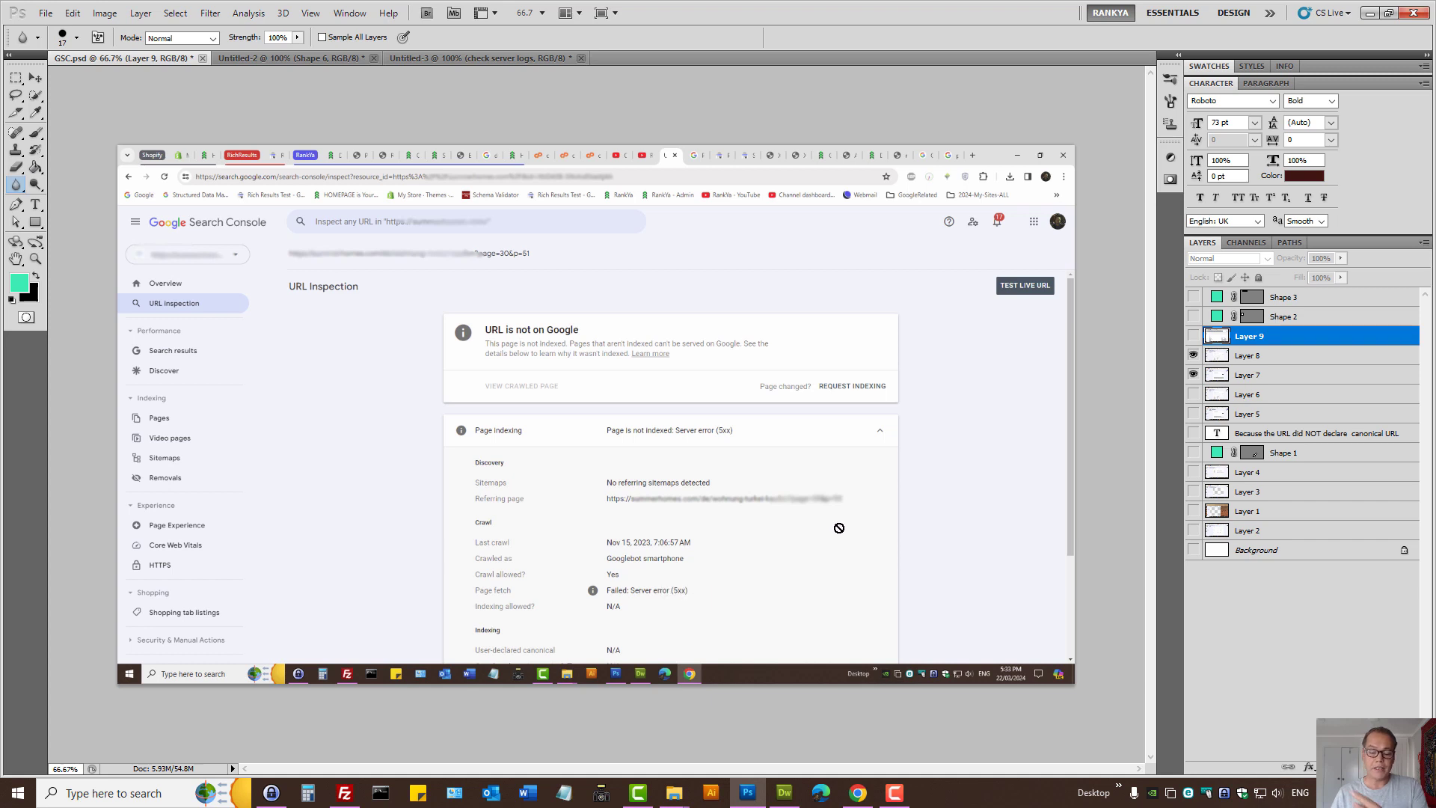
Check Search Console's Page indexing report and URL inspection box, then return to Dreamweaver's error_log
{"action": "left_click", "coordinate": [858, 793]}
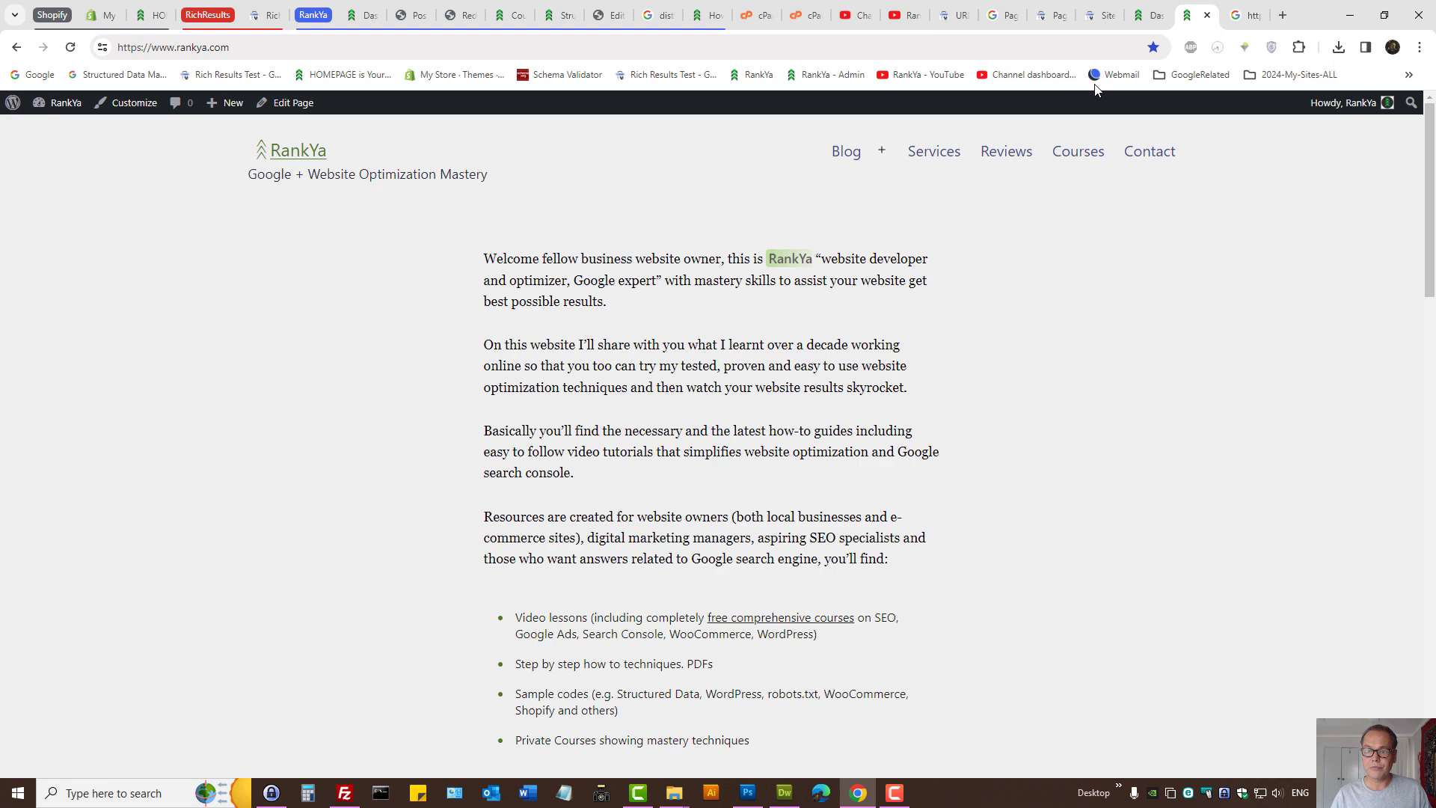
{"action": "left_click", "coordinate": [1057, 10]}
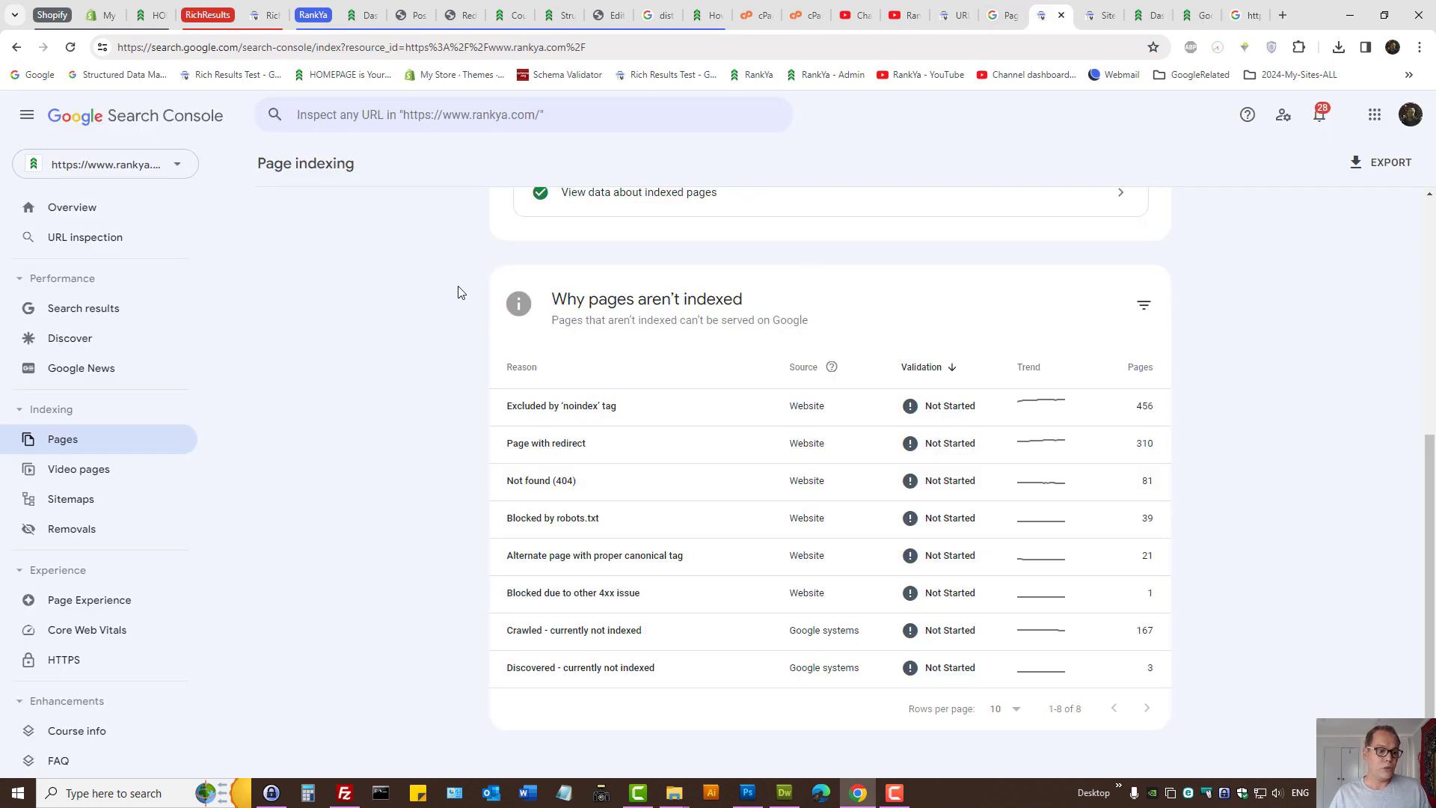
{"action": "left_click", "coordinate": [78, 239]}
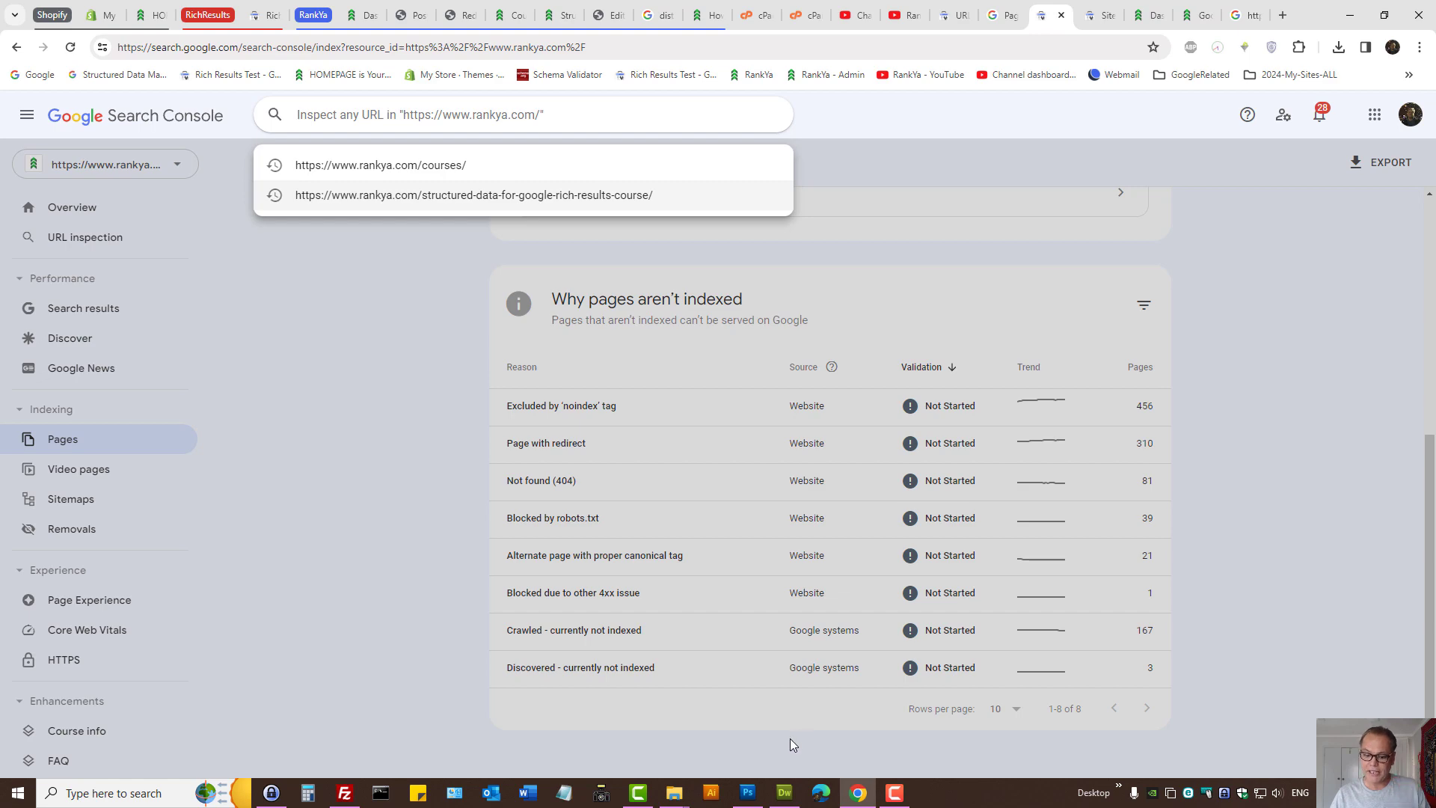
{"action": "left_click", "coordinate": [780, 804]}
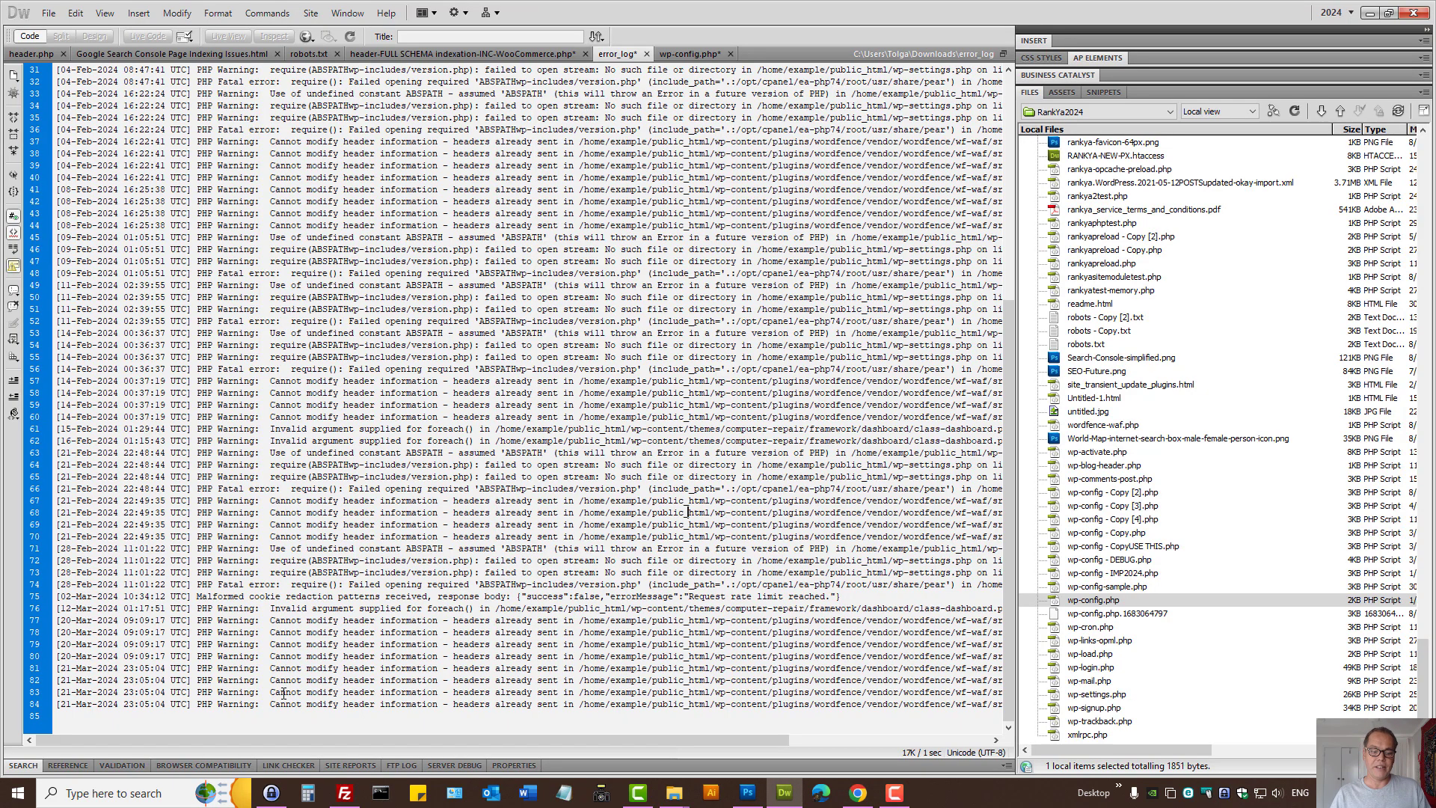
Select the full 21-Mar-2024 23:05:04 'Cannot modify header information' entry on error_log line 81
{"action": "left_click_drag", "start_coordinate": [270, 668], "coordinate": [492, 671]}
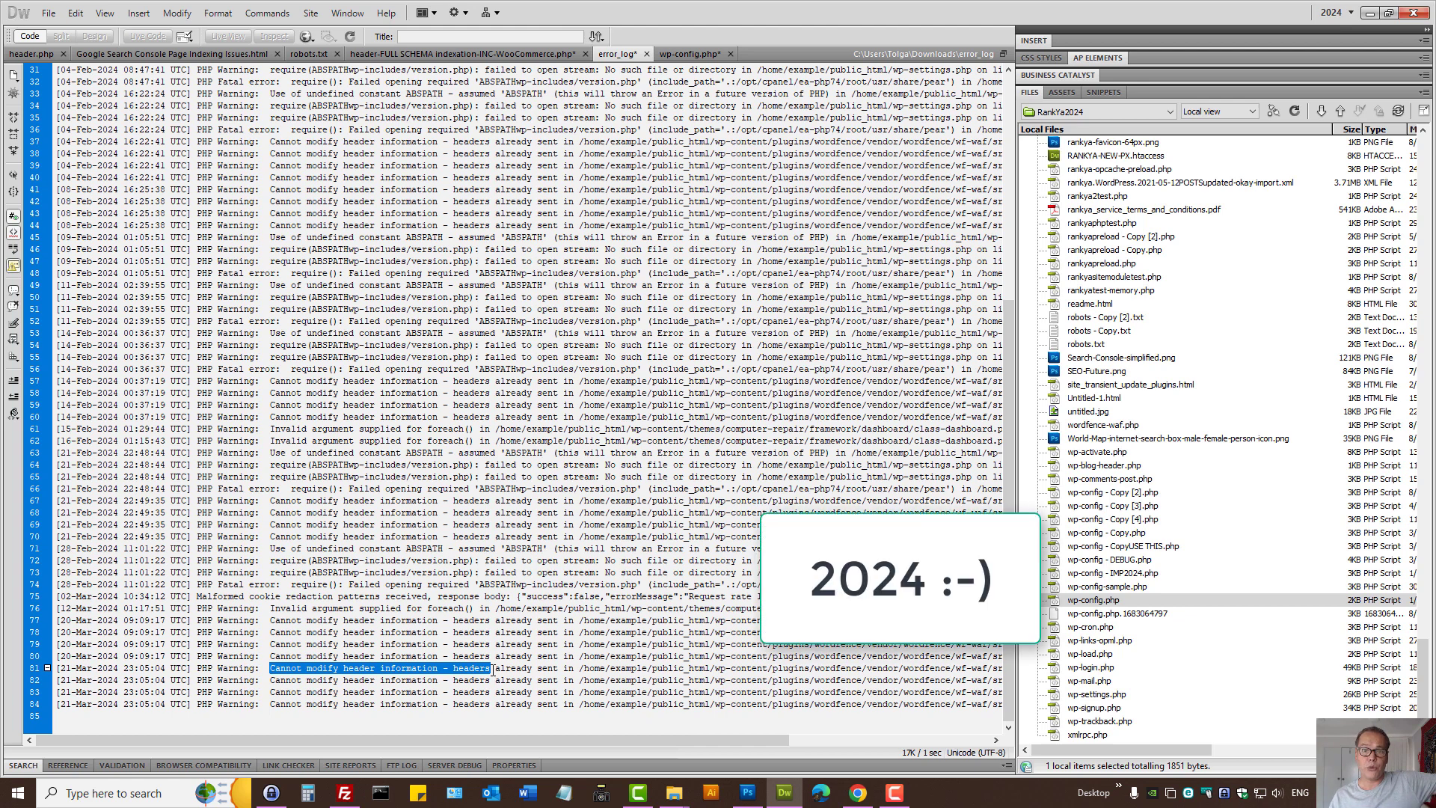
{"action": "triple_click", "coordinate": [240, 674]}
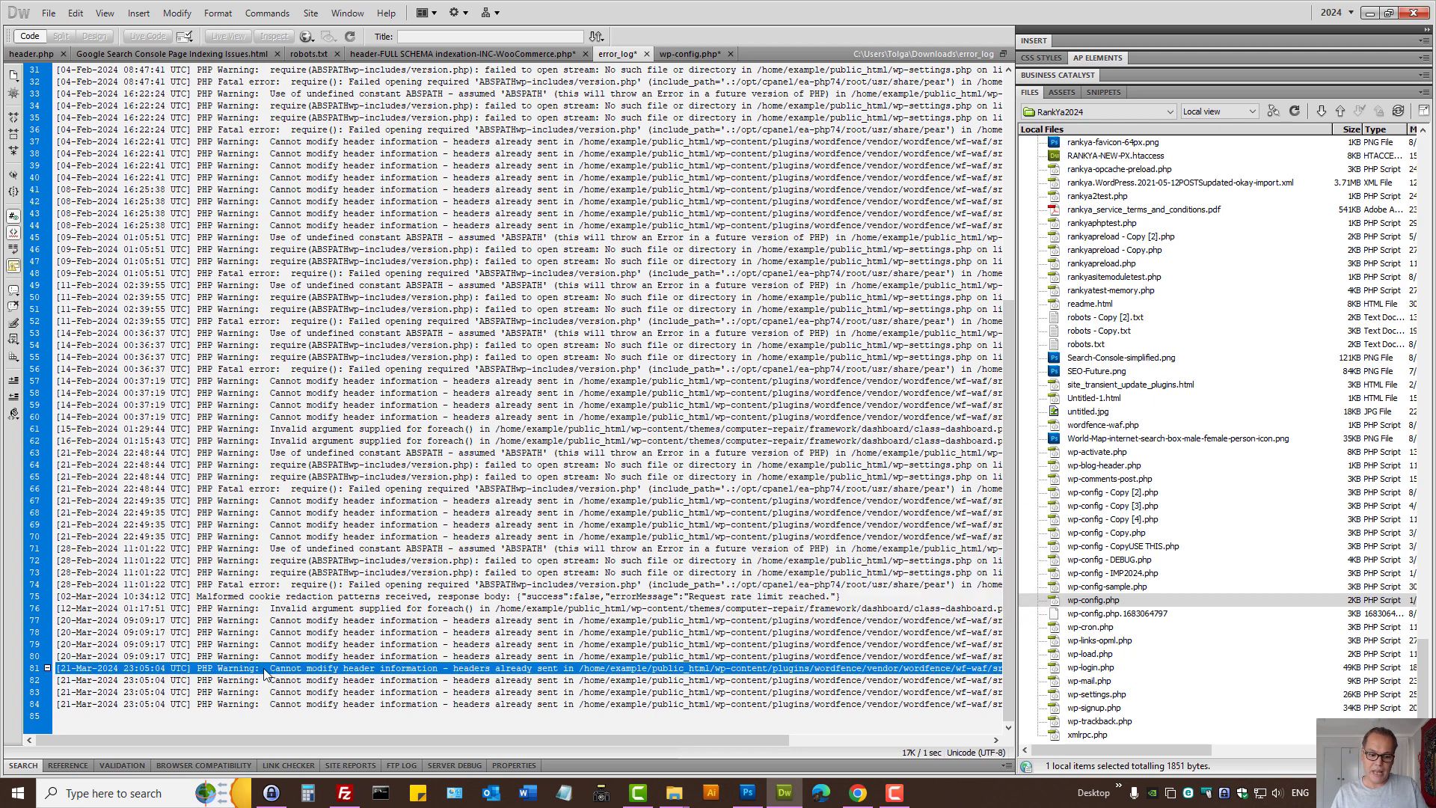
{"action": "triple_click", "coordinate": [222, 670]}
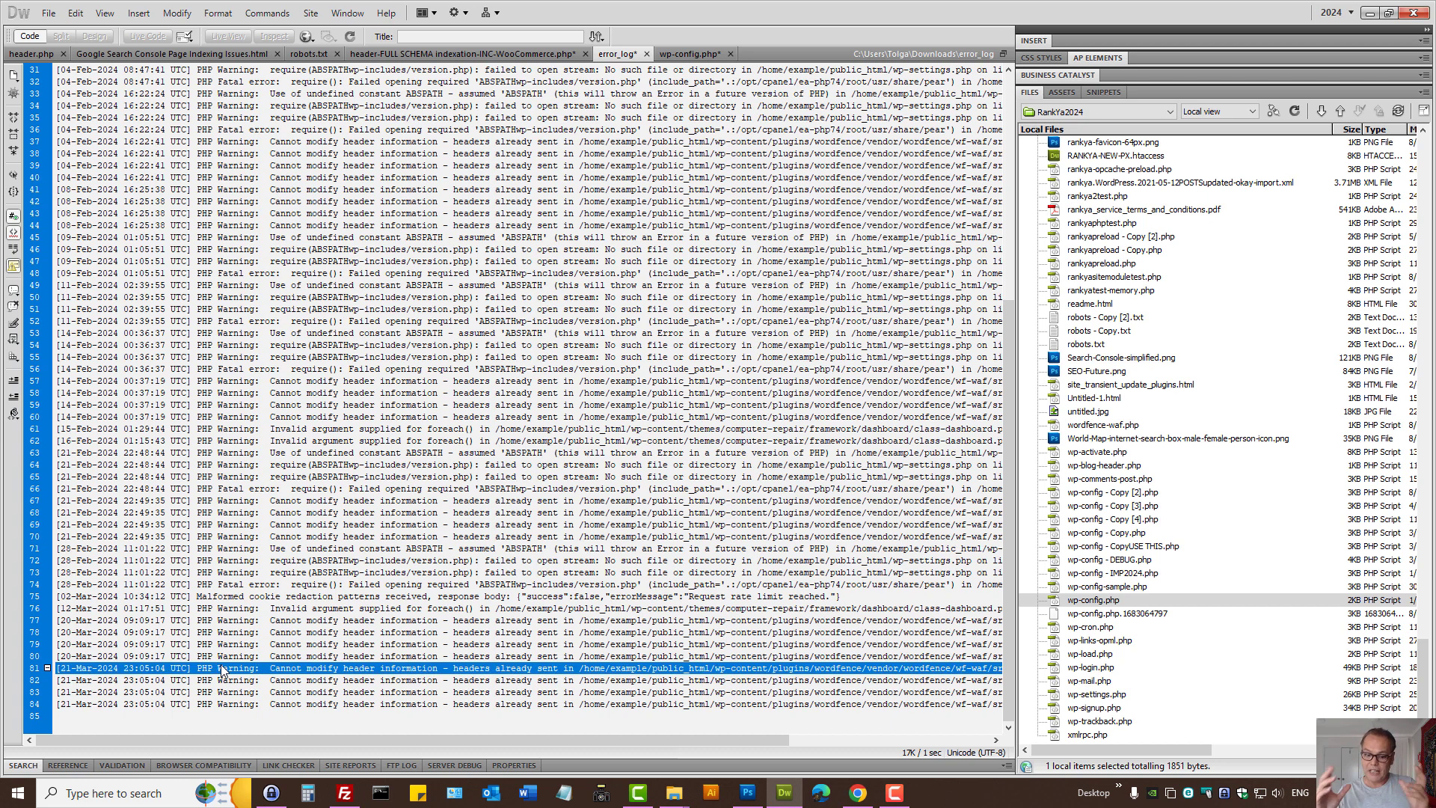
{"action": "left_click_drag", "start_coordinate": [415, 742], "coordinate": [555, 743]}
{"action": "left_click", "coordinate": [662, 666]}
{"action": "triple_click", "coordinate": [662, 664]}
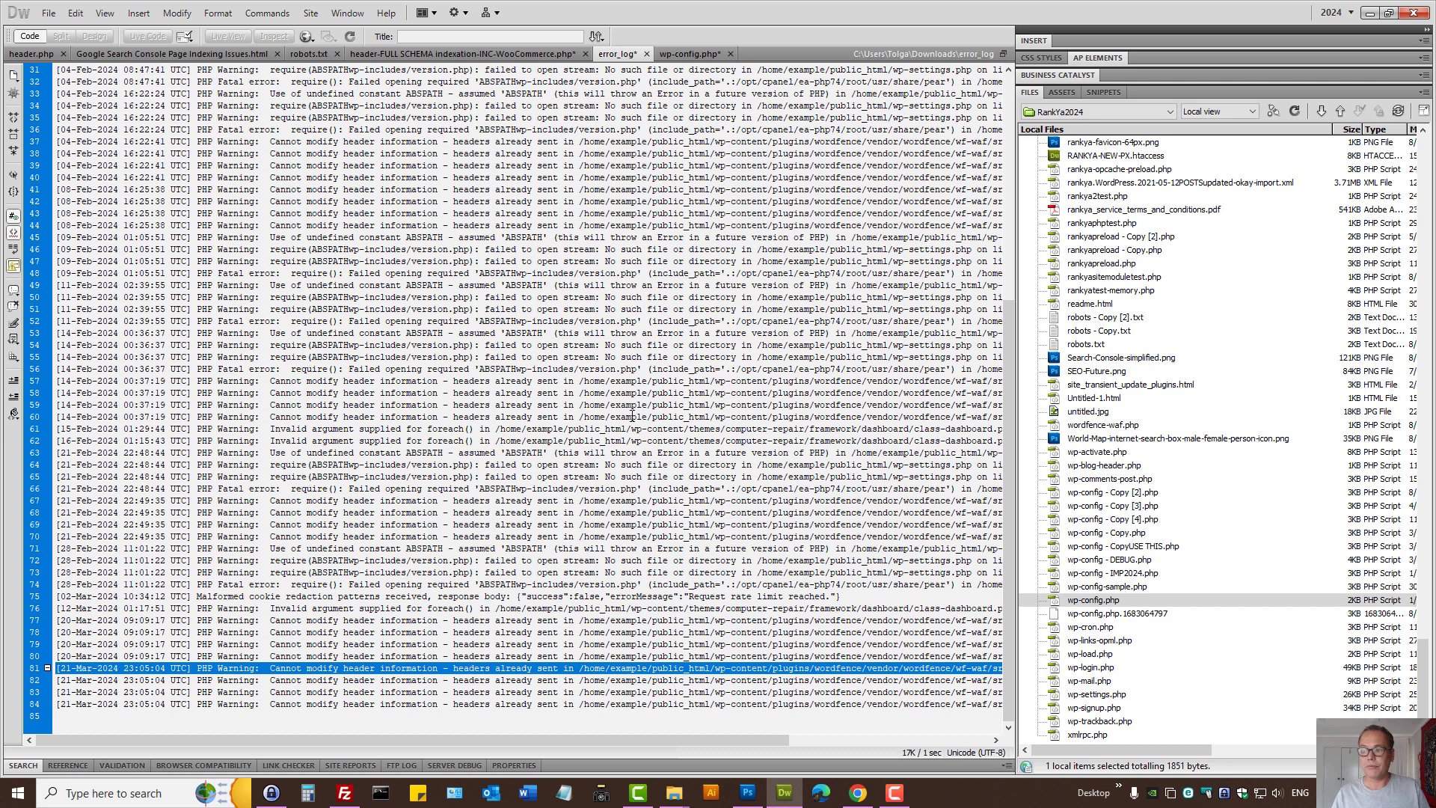
Bring up the Photoshop slide showing error_log (16.79 KB) in the cPanel File Manager
{"action": "key", "text": "alt+Tab"}
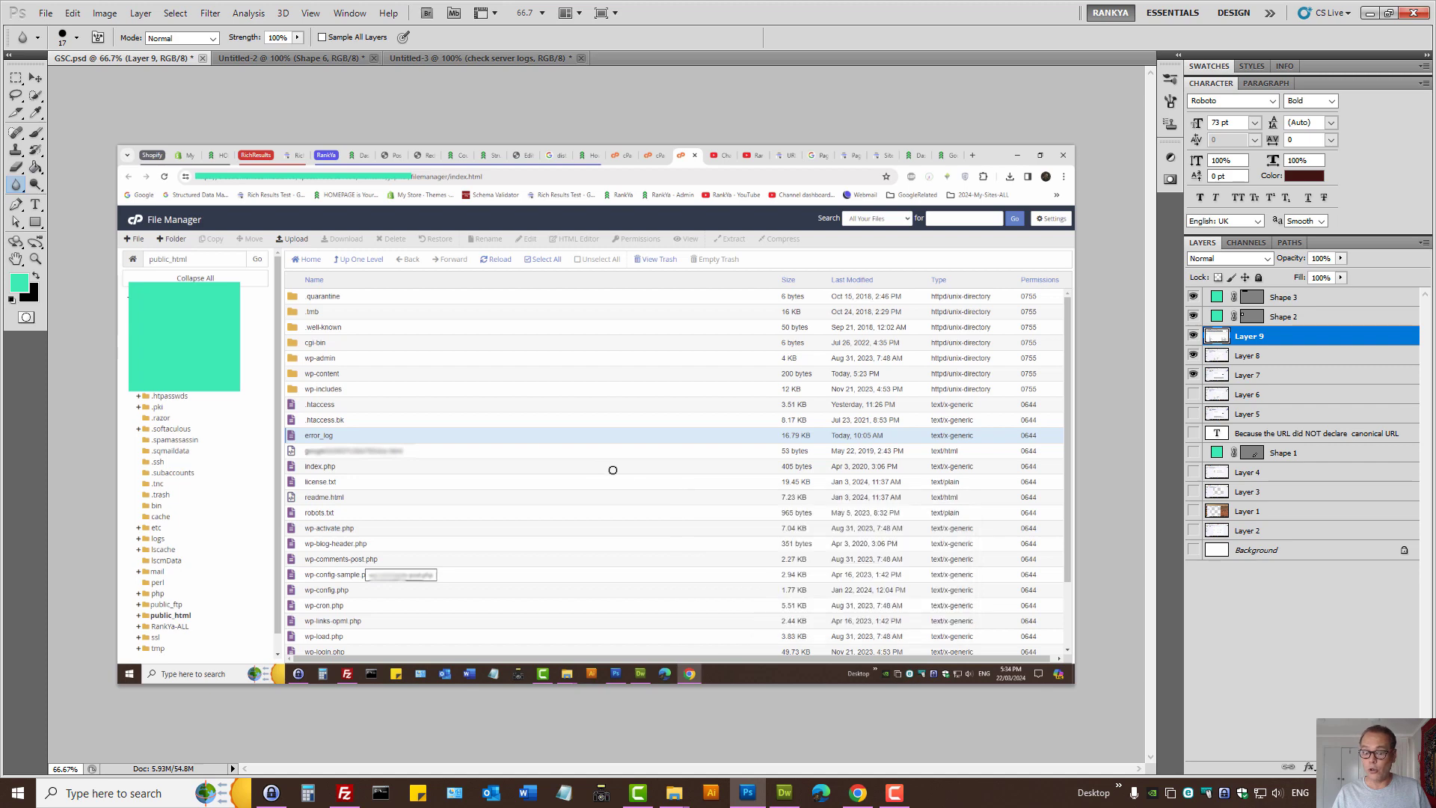
In wp-config.php, remove the blank line and indent so var_dump(debug_backtrace()); sits on line 43
{"action": "left_click", "coordinate": [784, 792]}
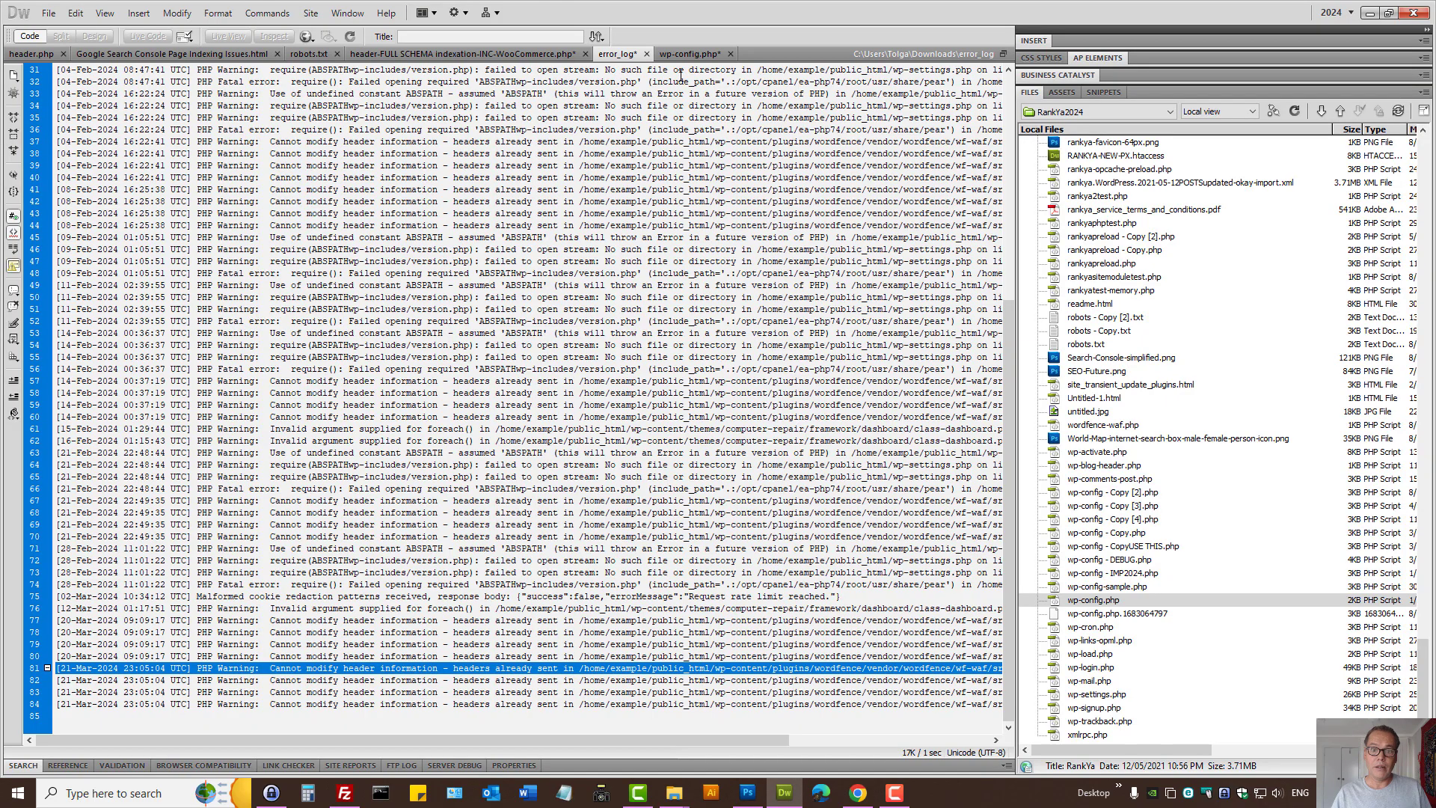
{"action": "left_click", "coordinate": [672, 53]}
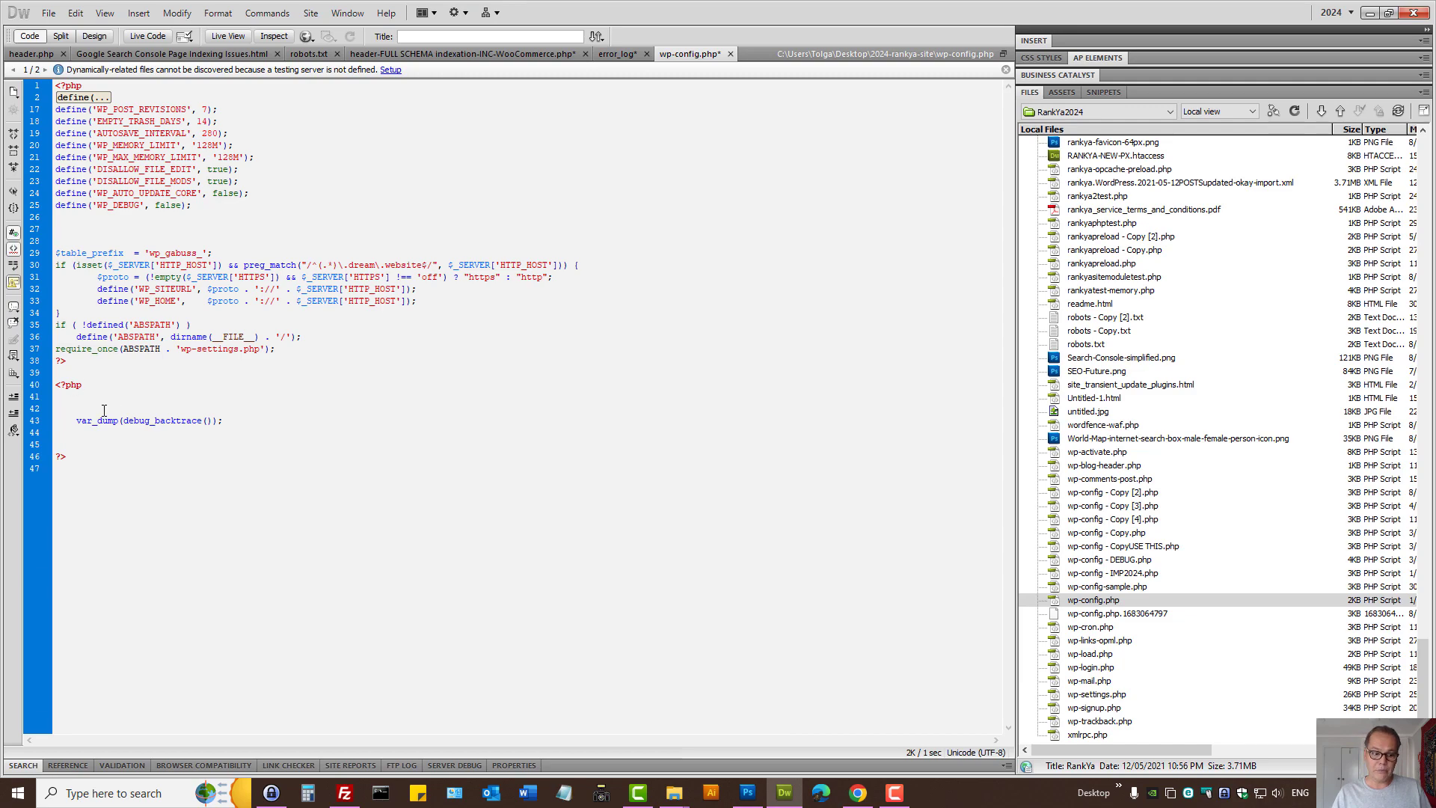
{"action": "key", "text": "shift+Up"}
{"action": "key", "text": "Delete"}
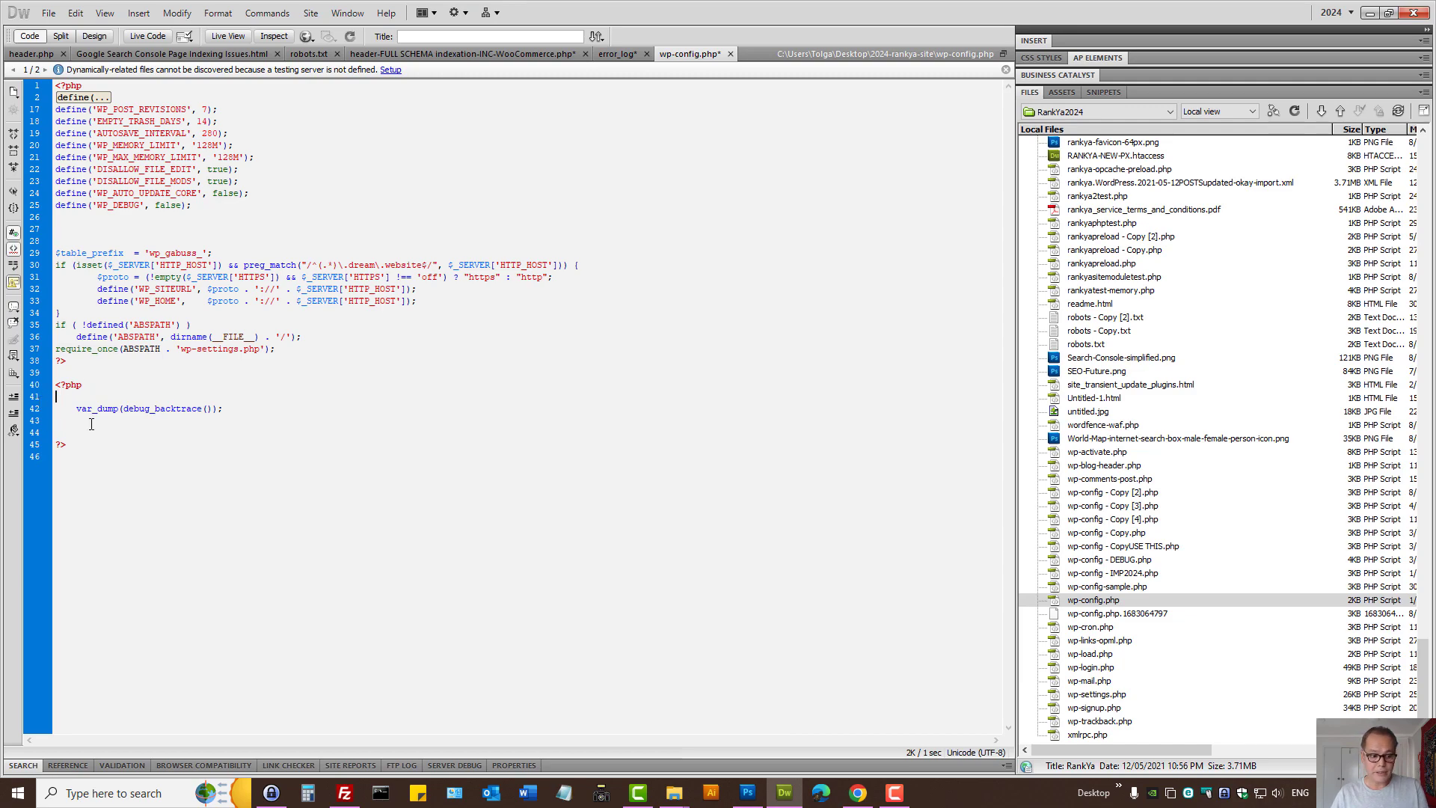
{"action": "key", "text": "Delete"}
{"action": "key", "text": "Delete"}
{"action": "key", "text": "Return"}
{"action": "key", "text": "Return"}
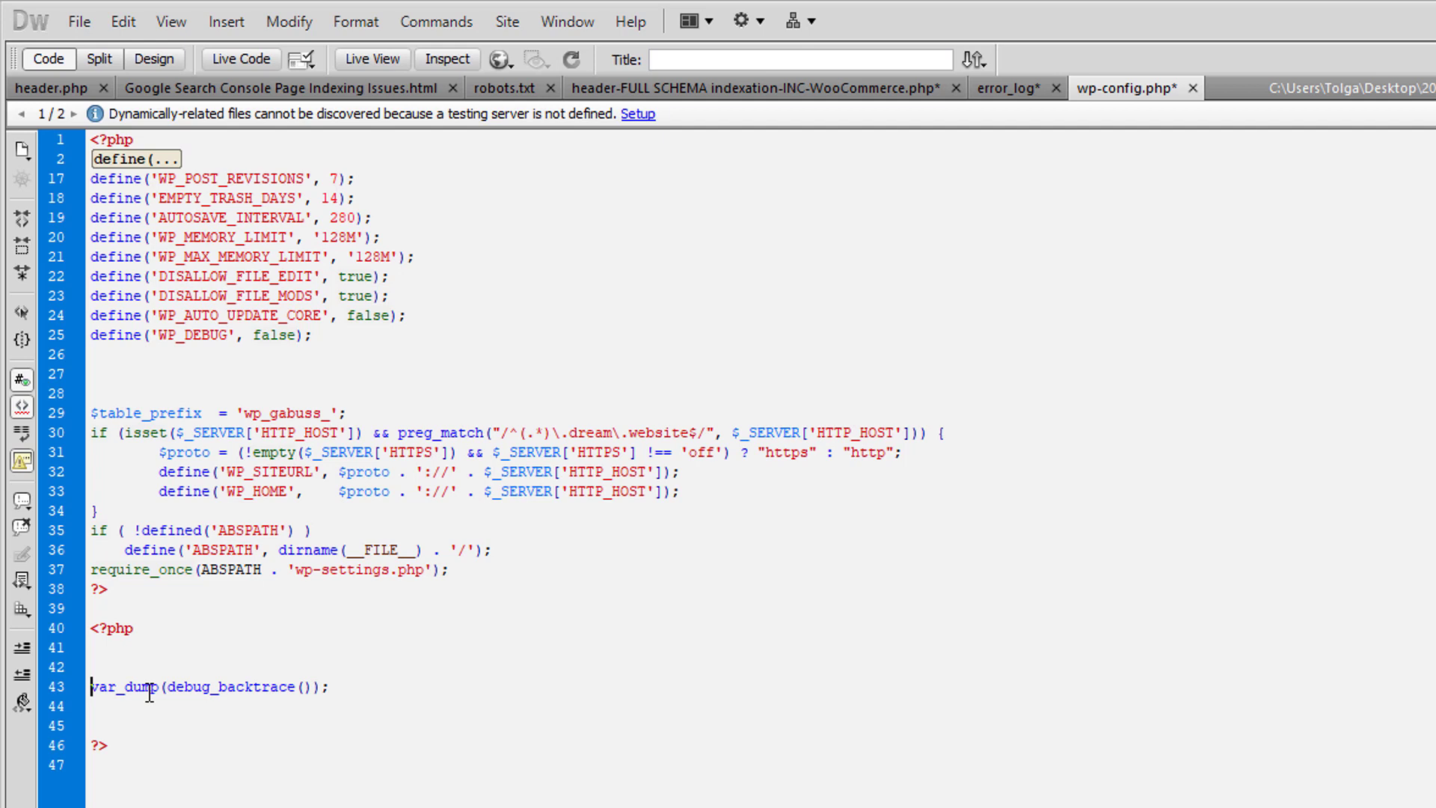
Highlight the debug_backtrace and var_dump function names in the added PHP block
{"action": "double_click", "coordinate": [196, 687]}
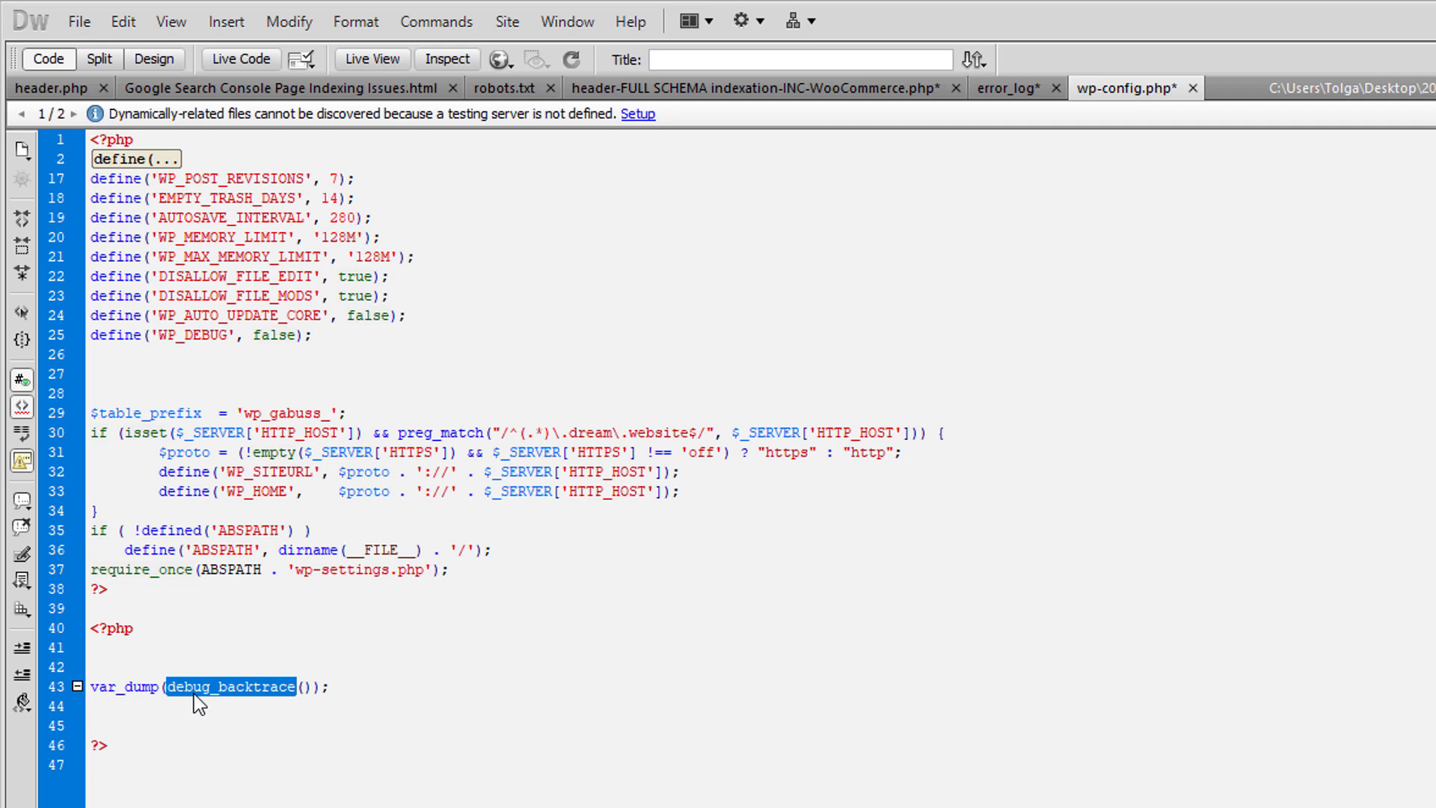
{"action": "double_click", "coordinate": [104, 687]}
{"action": "left_click", "coordinate": [237, 685]}
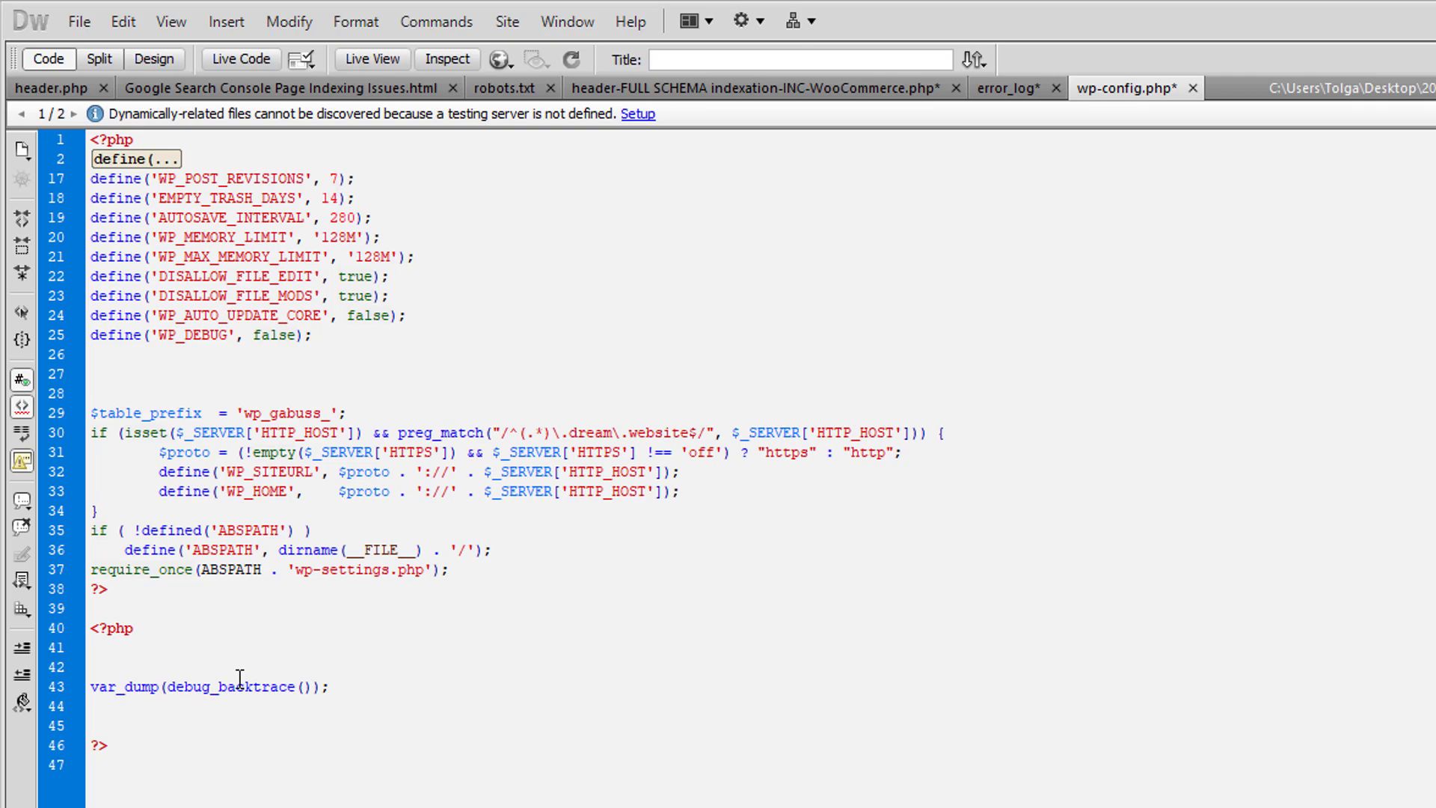
{"action": "double_click", "coordinate": [236, 684]}
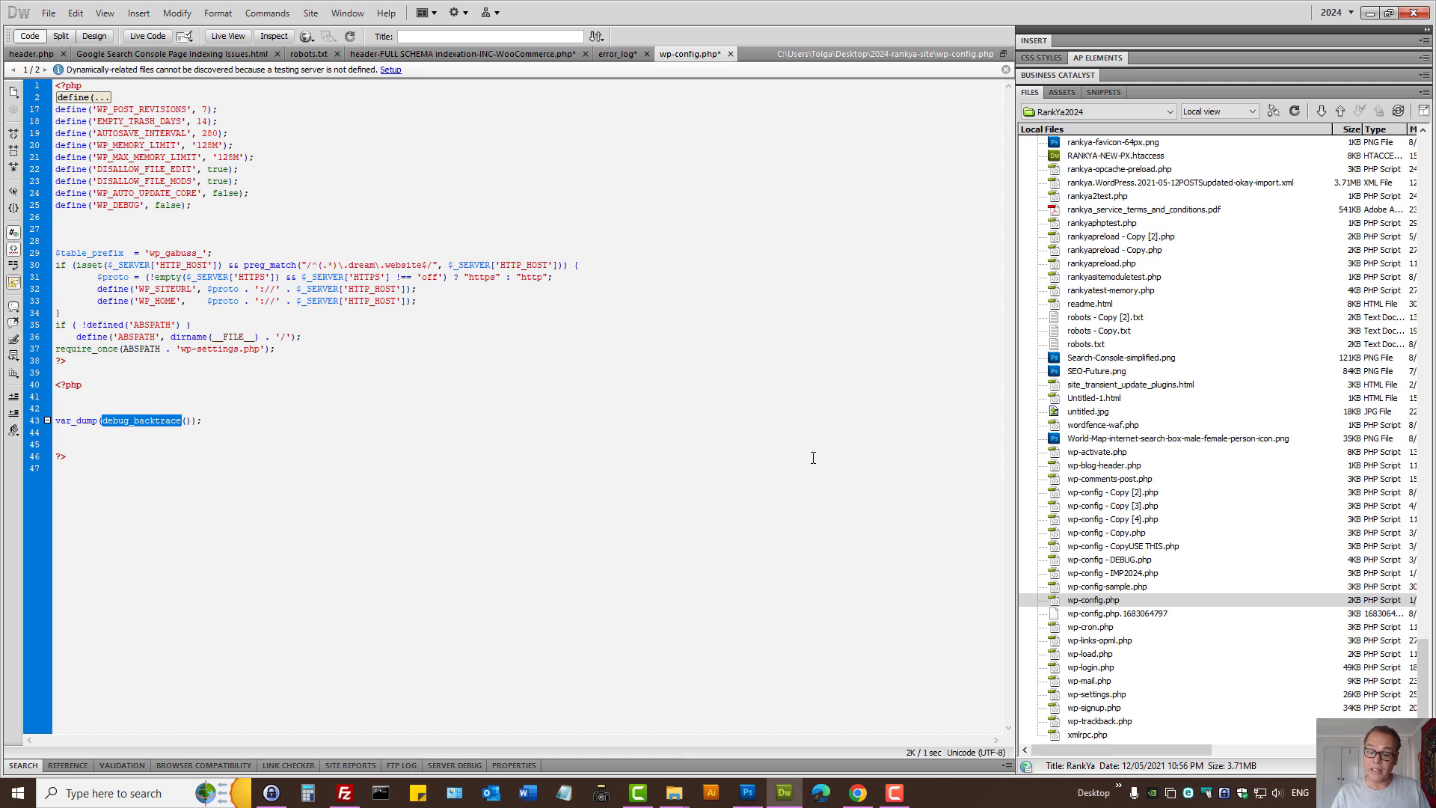
Open the Page with redirect details in Search Console's Pages report
{"action": "left_click", "coordinate": [858, 792]}
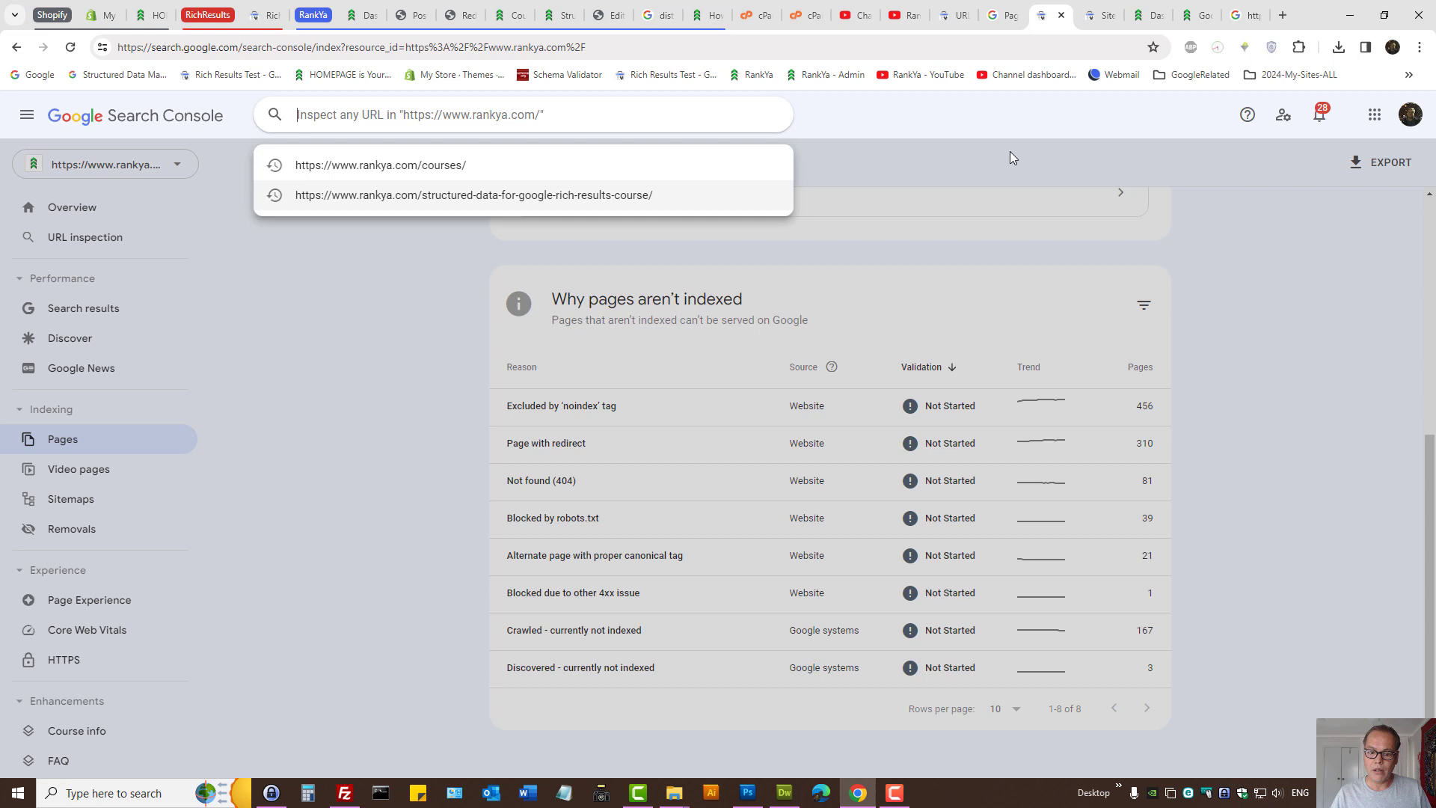
{"action": "left_click", "coordinate": [400, 311]}
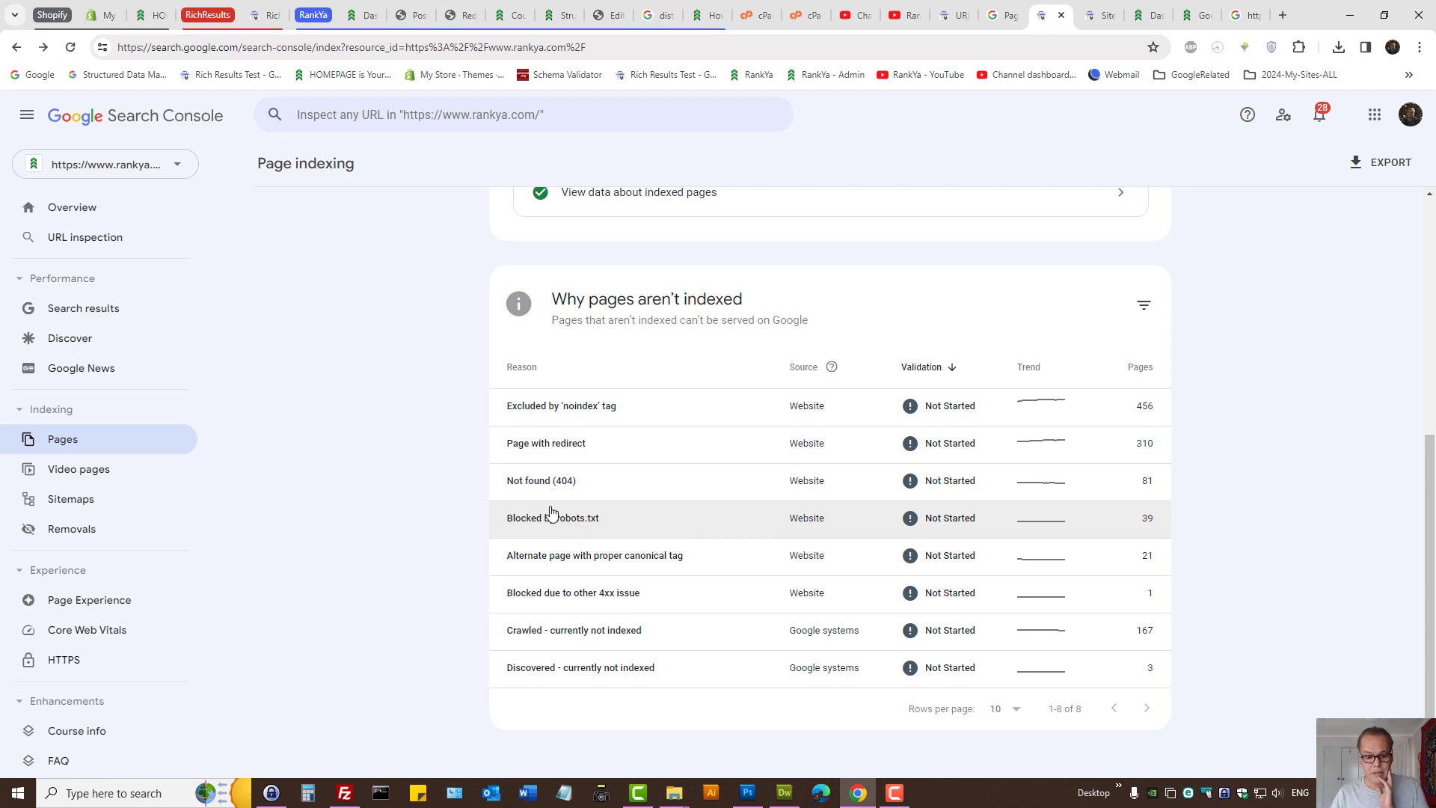
{"action": "left_click", "coordinate": [548, 443]}
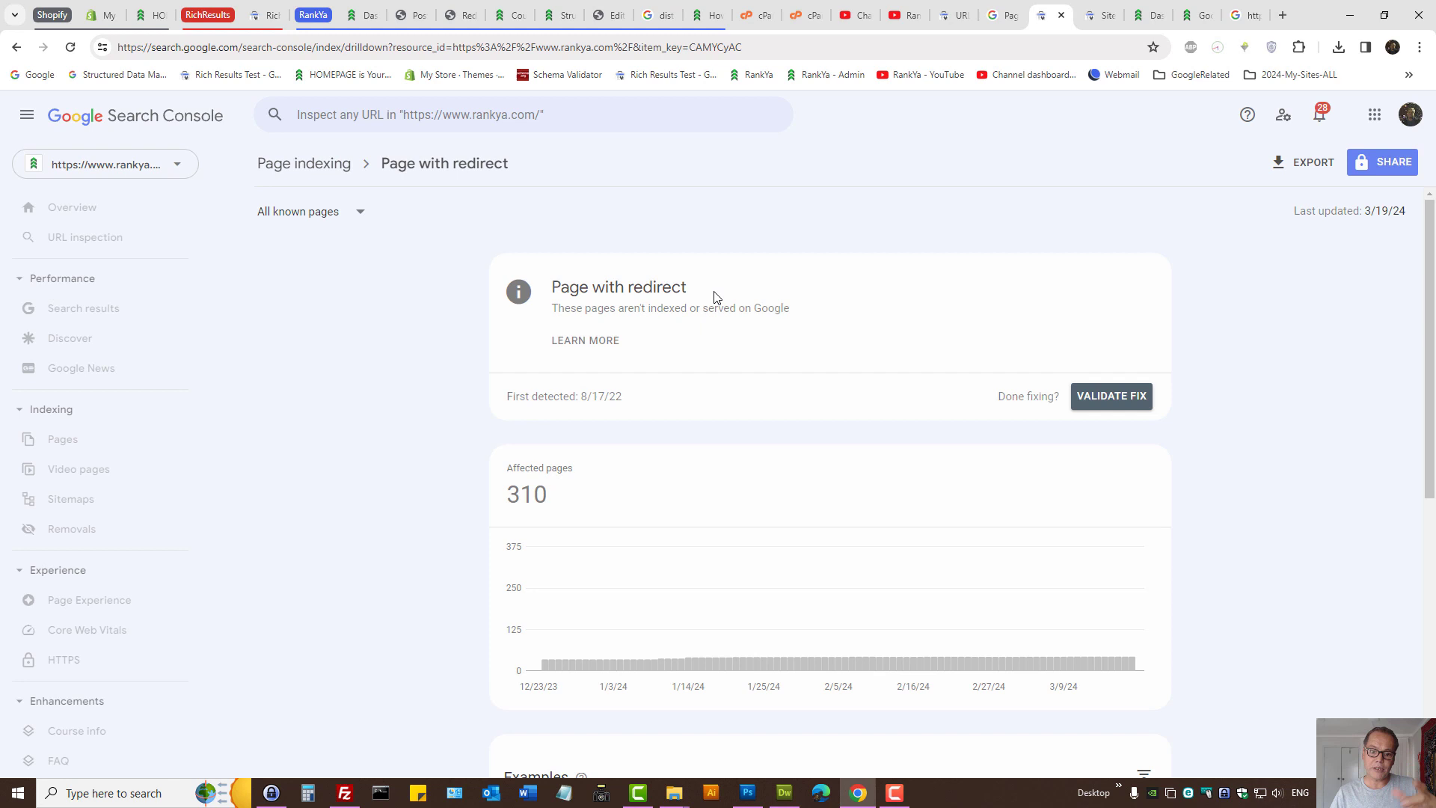
Filter the Page with redirect report to All submitted pages, showing 0 affected, then go to rankya.com
{"action": "left_click", "coordinate": [347, 222]}
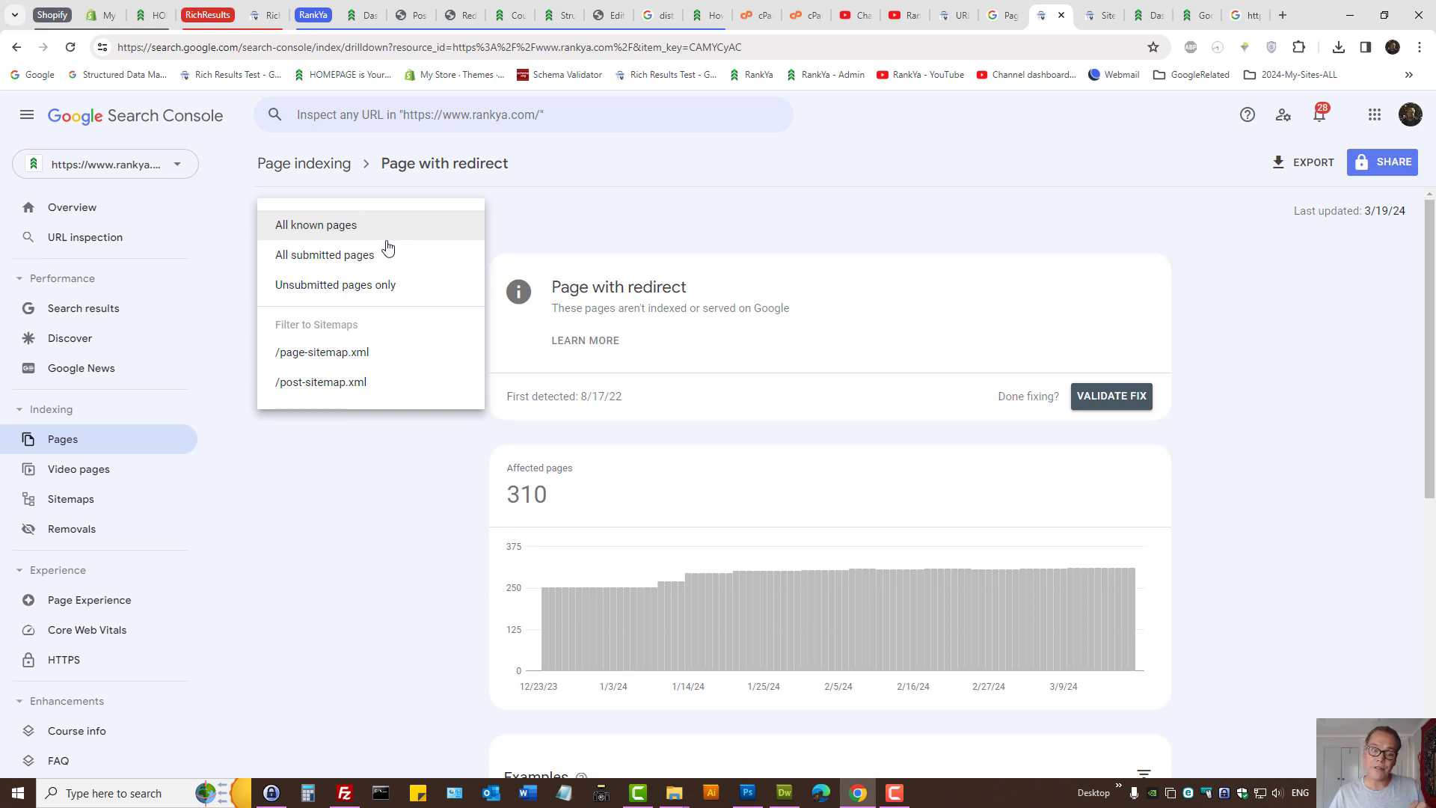
{"action": "left_click", "coordinate": [329, 254]}
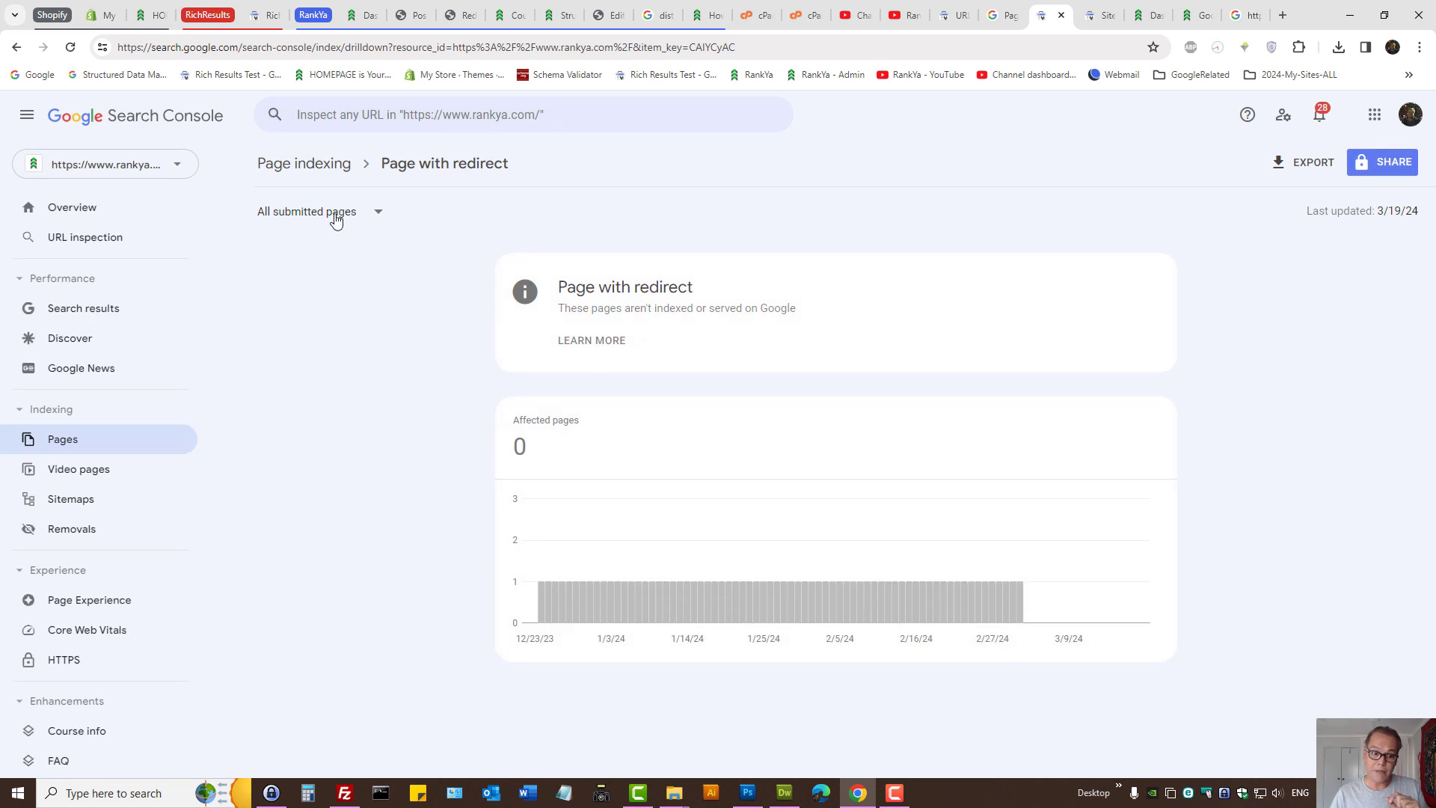
{"action": "left_click", "coordinate": [333, 212]}
{"action": "left_click", "coordinate": [801, 198]}
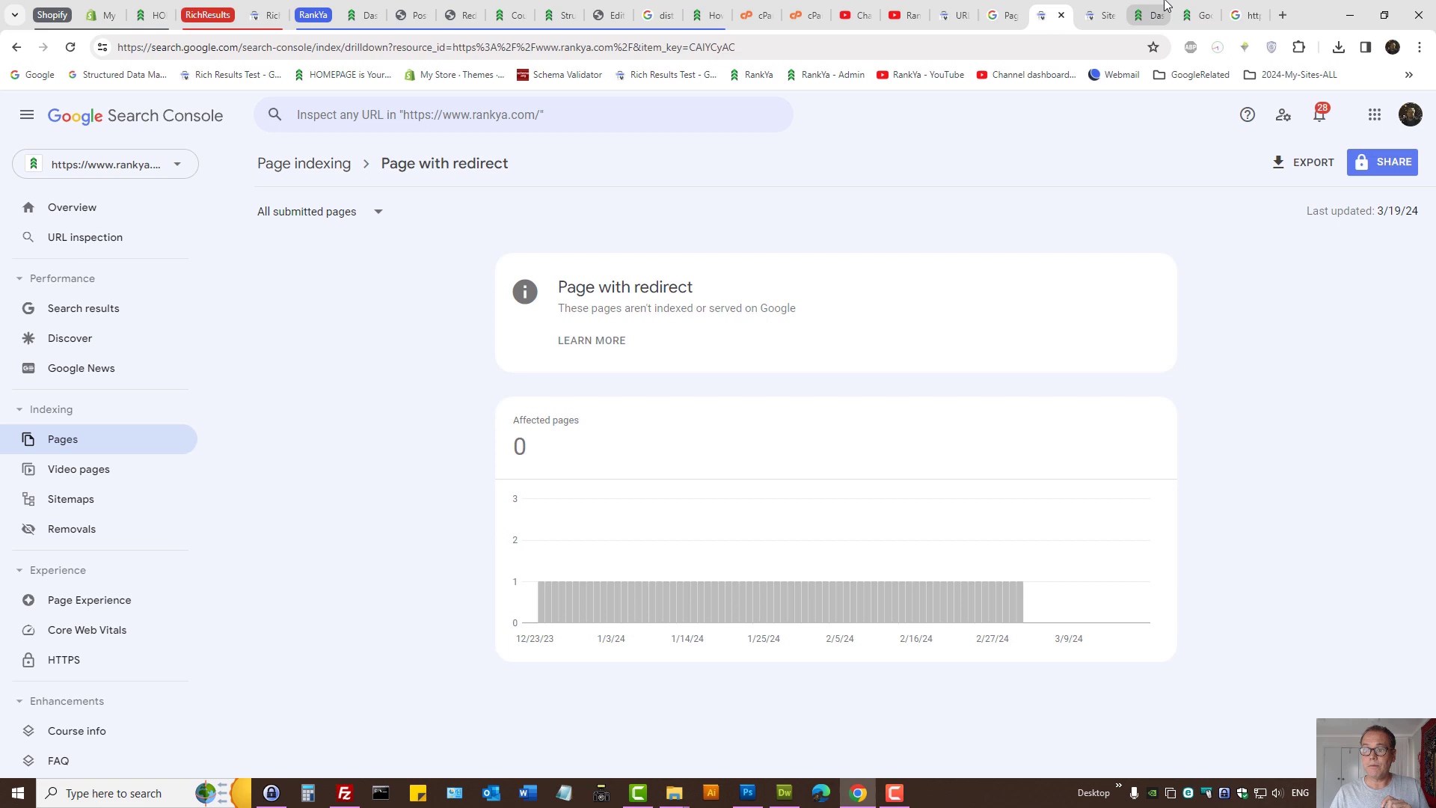
{"action": "left_click", "coordinate": [1202, 9]}
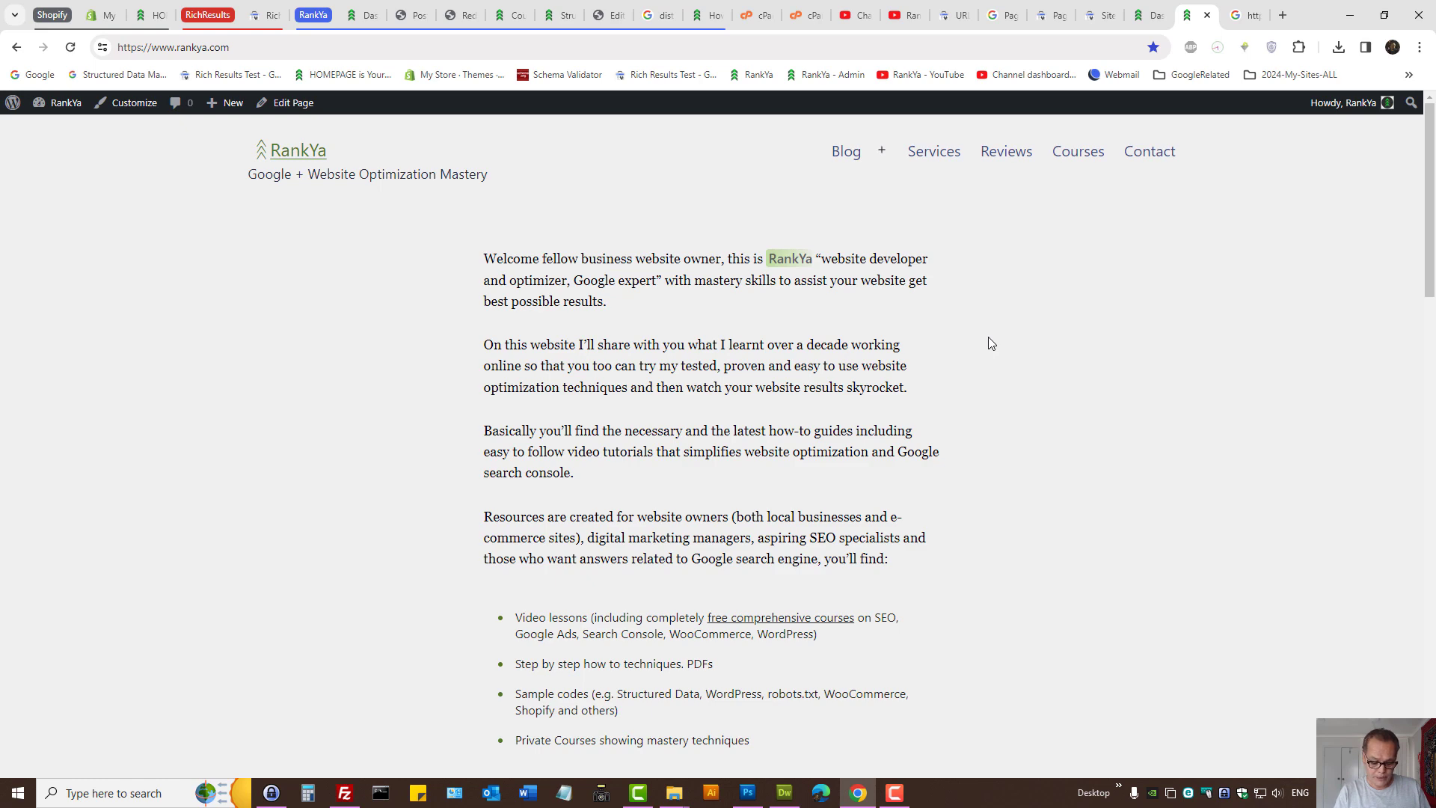
View page source for the rankya.com home page and its Blog > Search Console category page
{"action": "key", "text": "ctrl+u"}
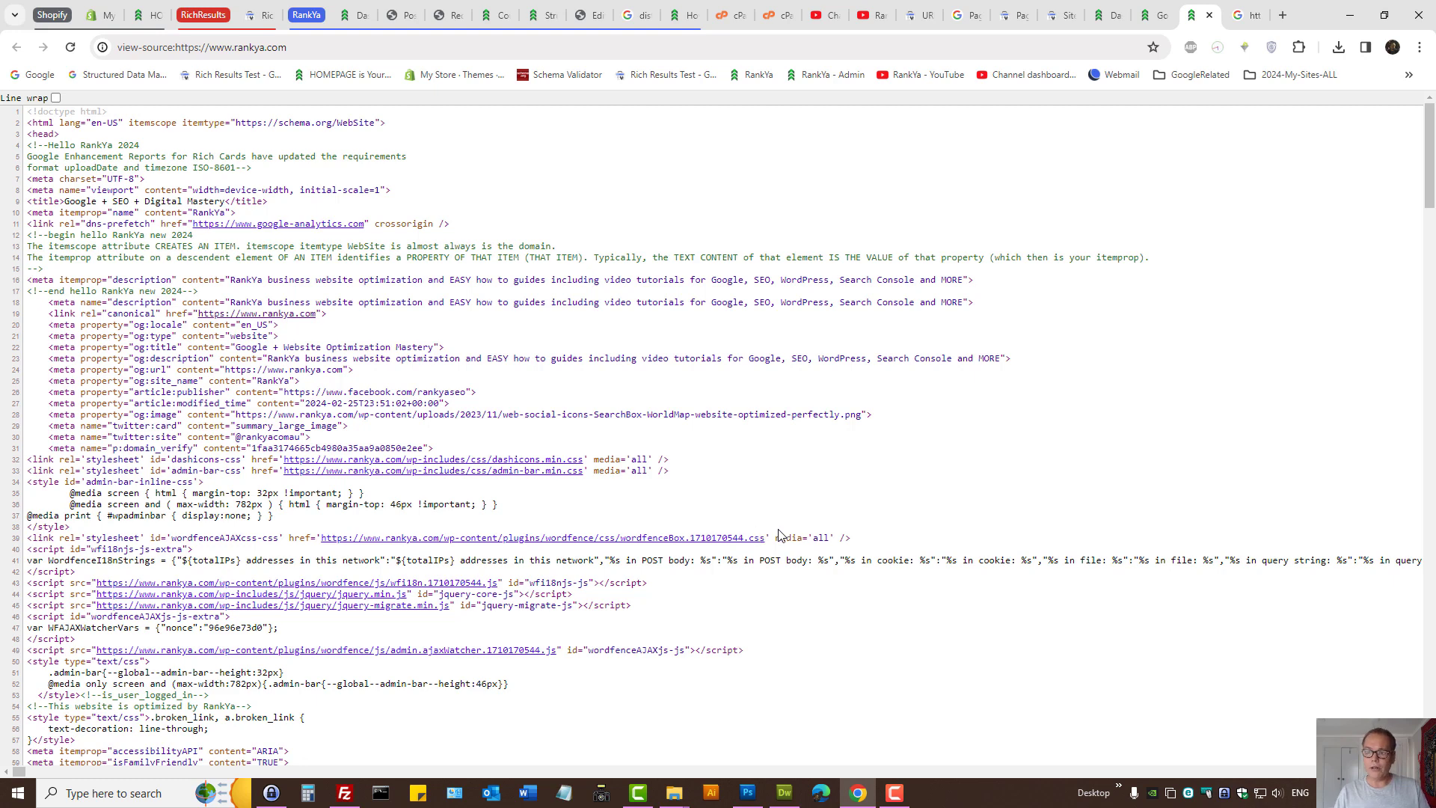
{"action": "left_click", "coordinate": [1155, 15]}
{"action": "mouse_move", "coordinate": [850, 169]}
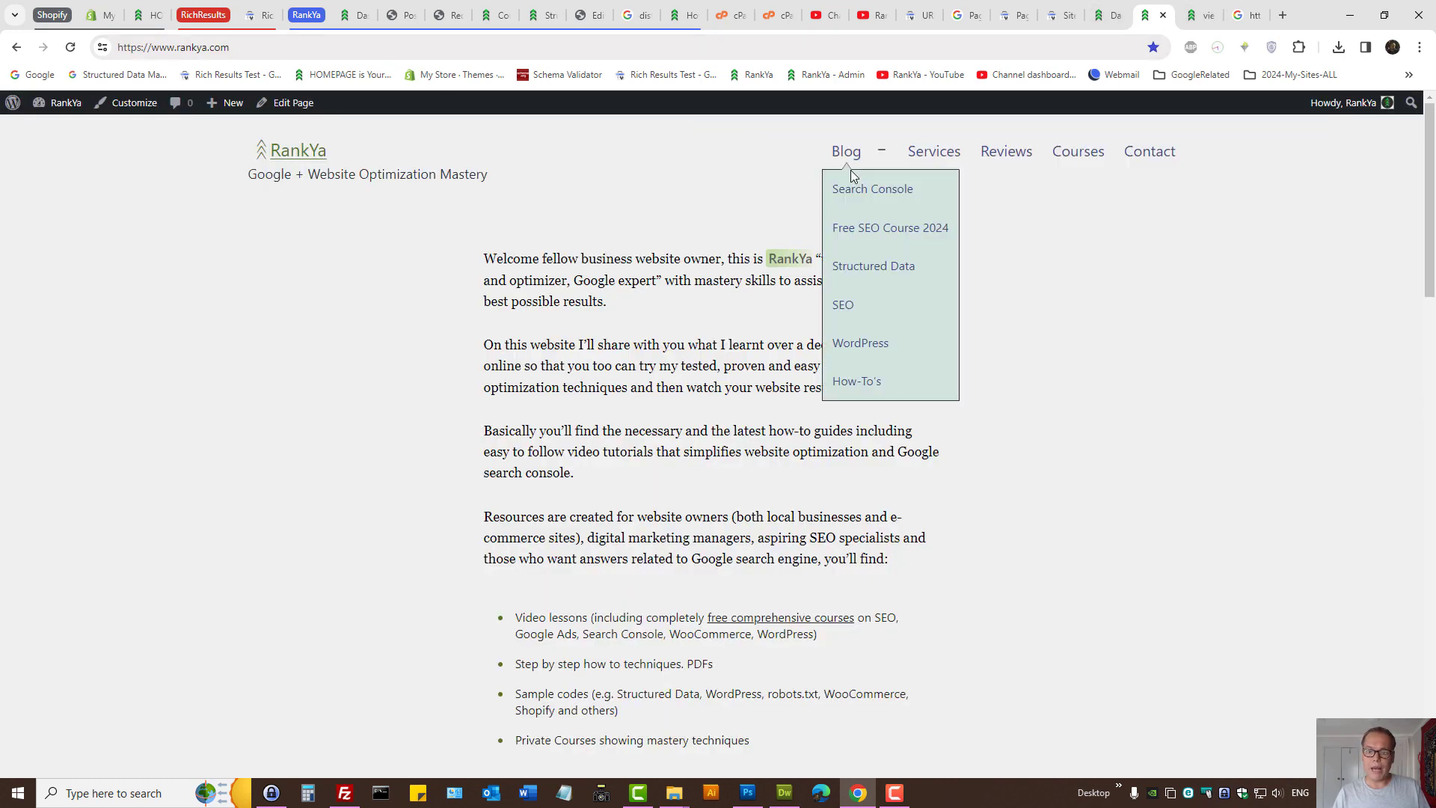
{"action": "left_click", "coordinate": [854, 191]}
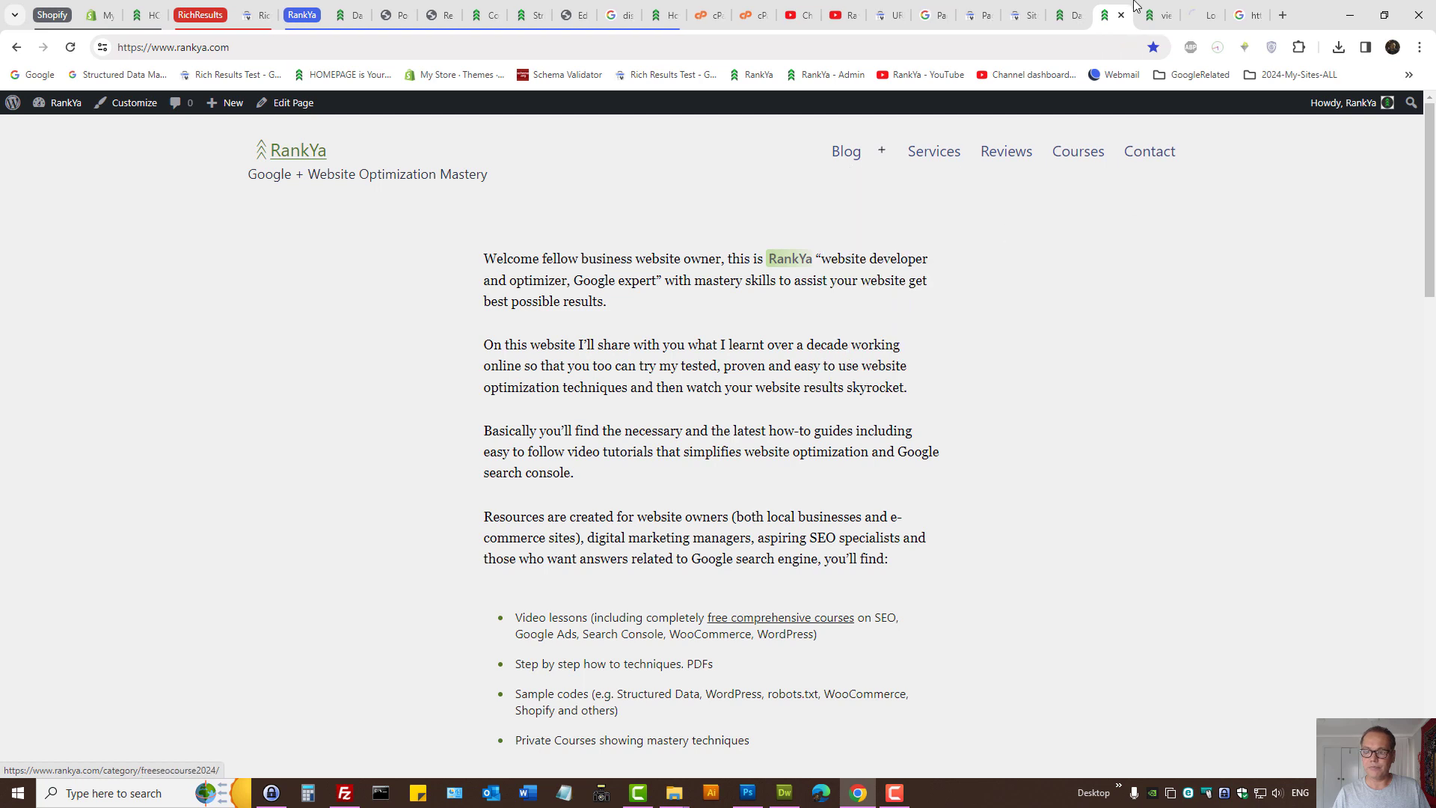
{"action": "key", "text": "ctrl+l"}
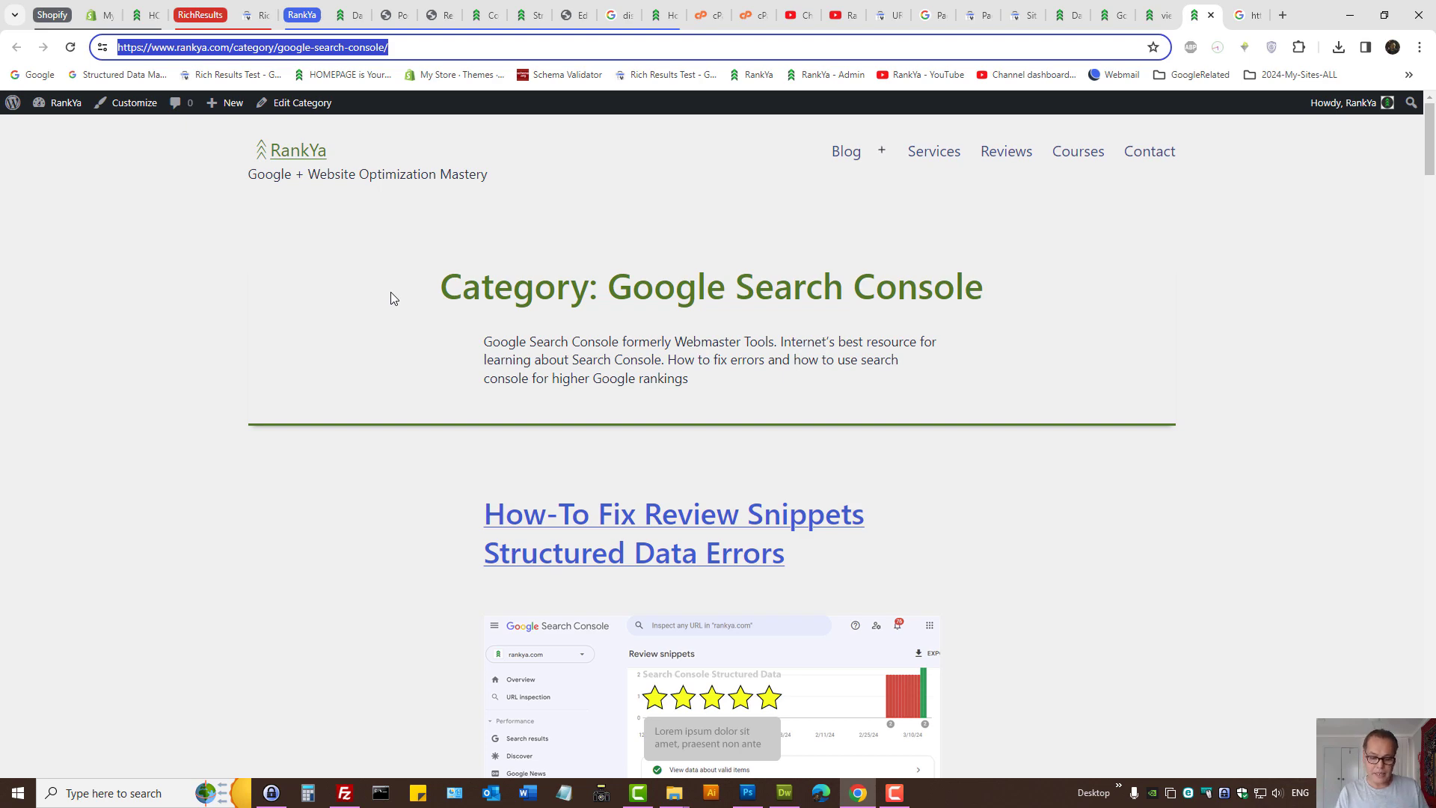
{"action": "key", "text": "ctrl+u"}
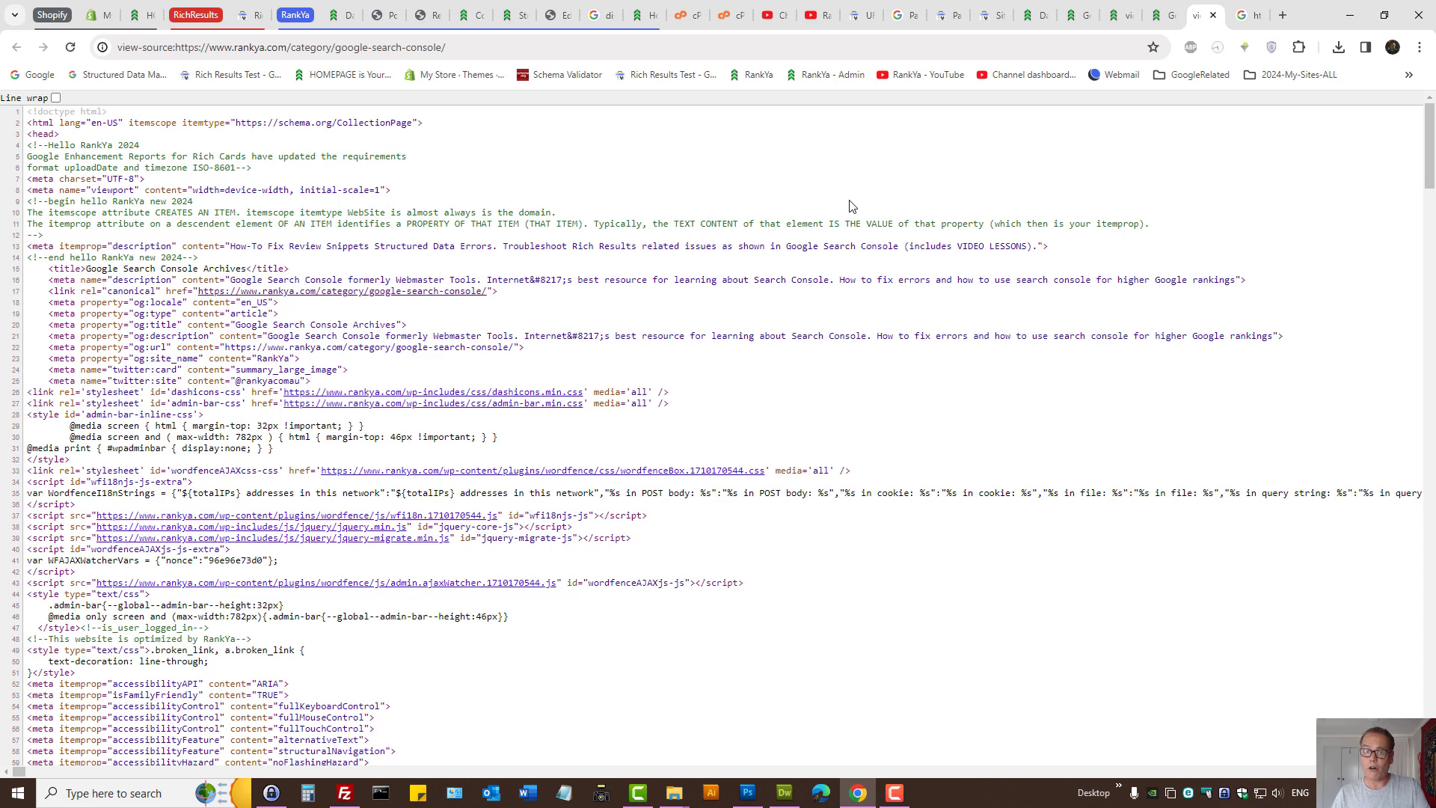
{"action": "left_click", "coordinate": [1167, 13]}
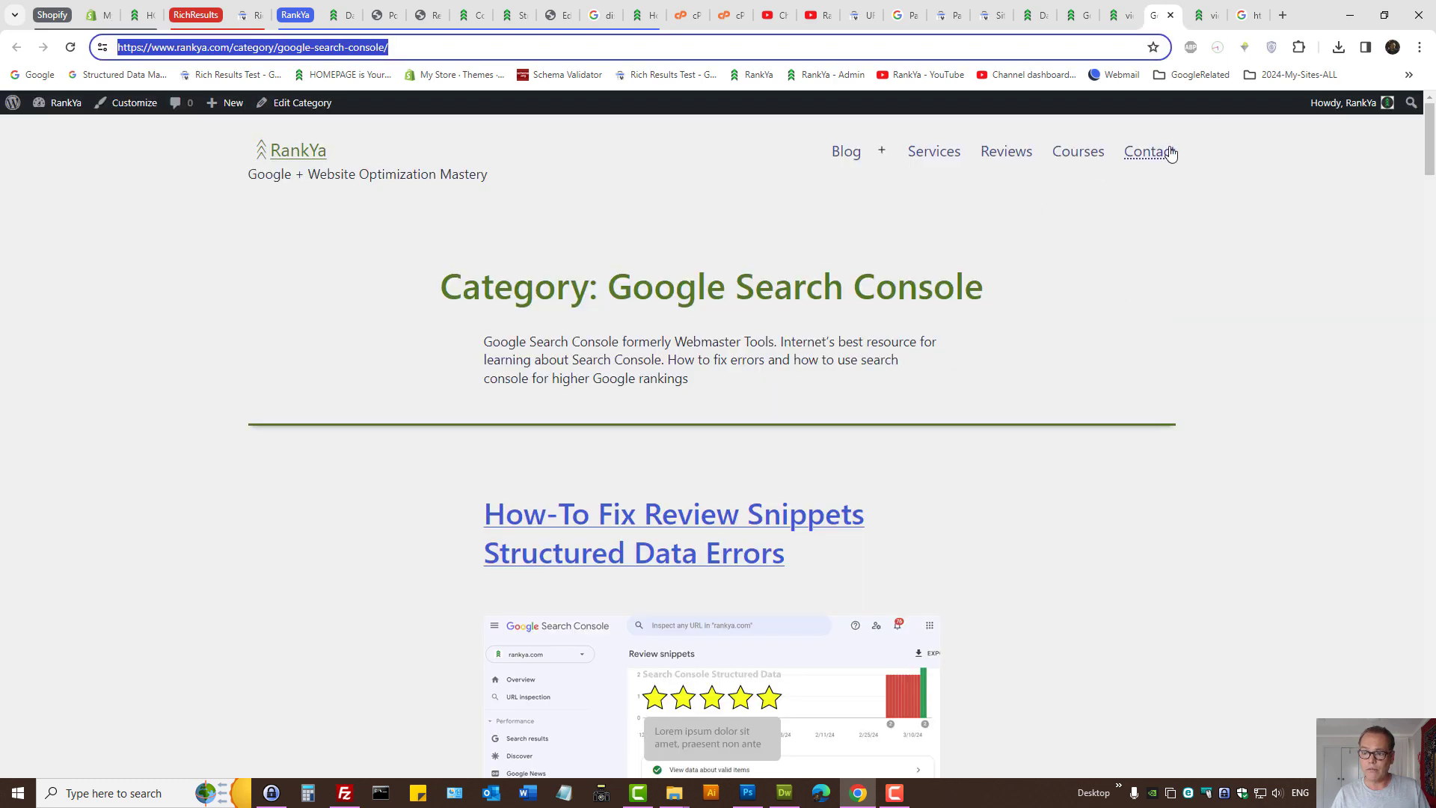
Open rankya.com's Contact page and scroll down to its enquiry form and back up
{"action": "left_click", "coordinate": [1047, 331]}
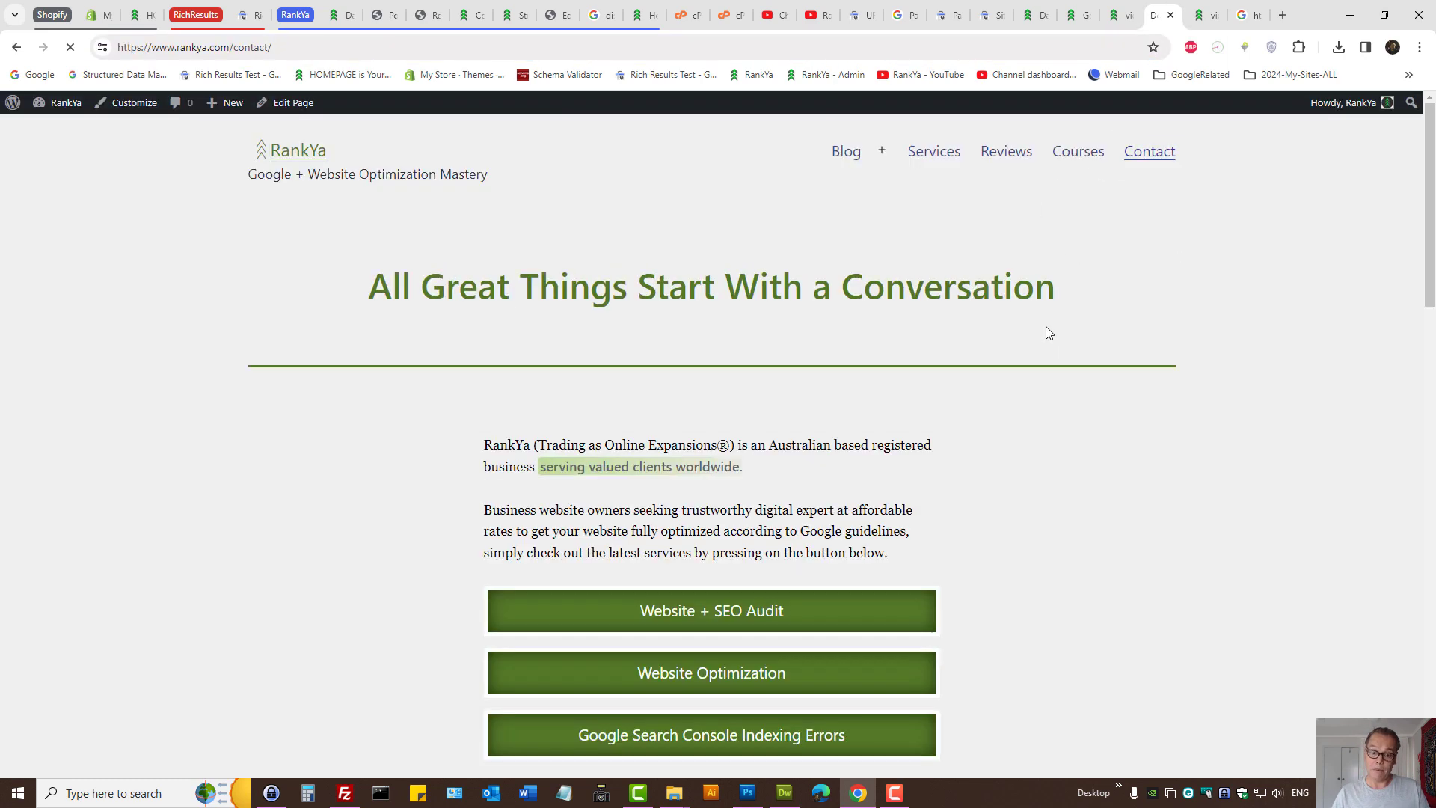
{"action": "scroll", "coordinate": [858, 402], "scroll_direction": "down", "scroll_amount": 10}
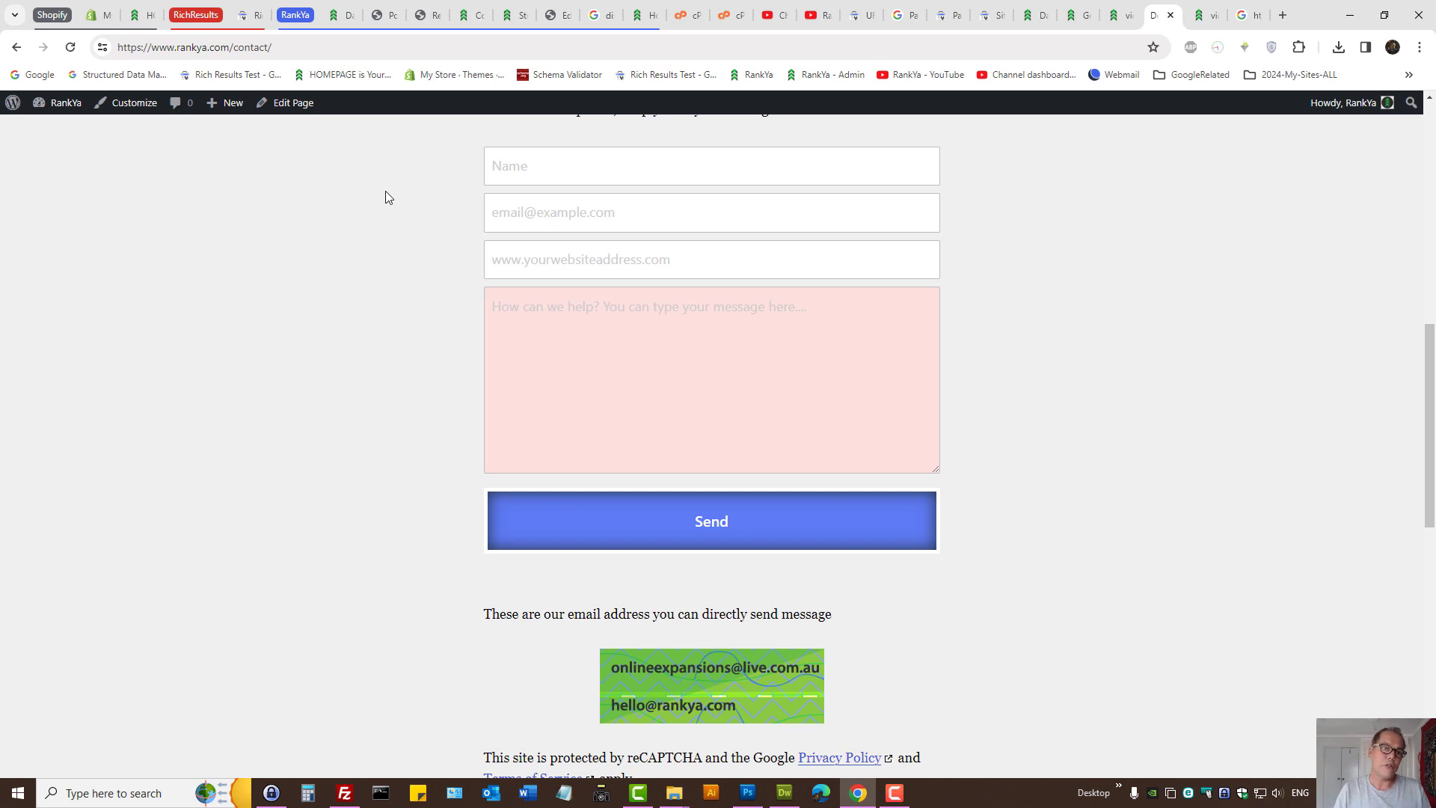
{"action": "left_click", "coordinate": [270, 47]}
{"action": "scroll", "coordinate": [396, 329], "scroll_direction": "up", "scroll_amount": 3}
{"action": "scroll", "coordinate": [396, 329], "scroll_direction": "up", "scroll_amount": 1}
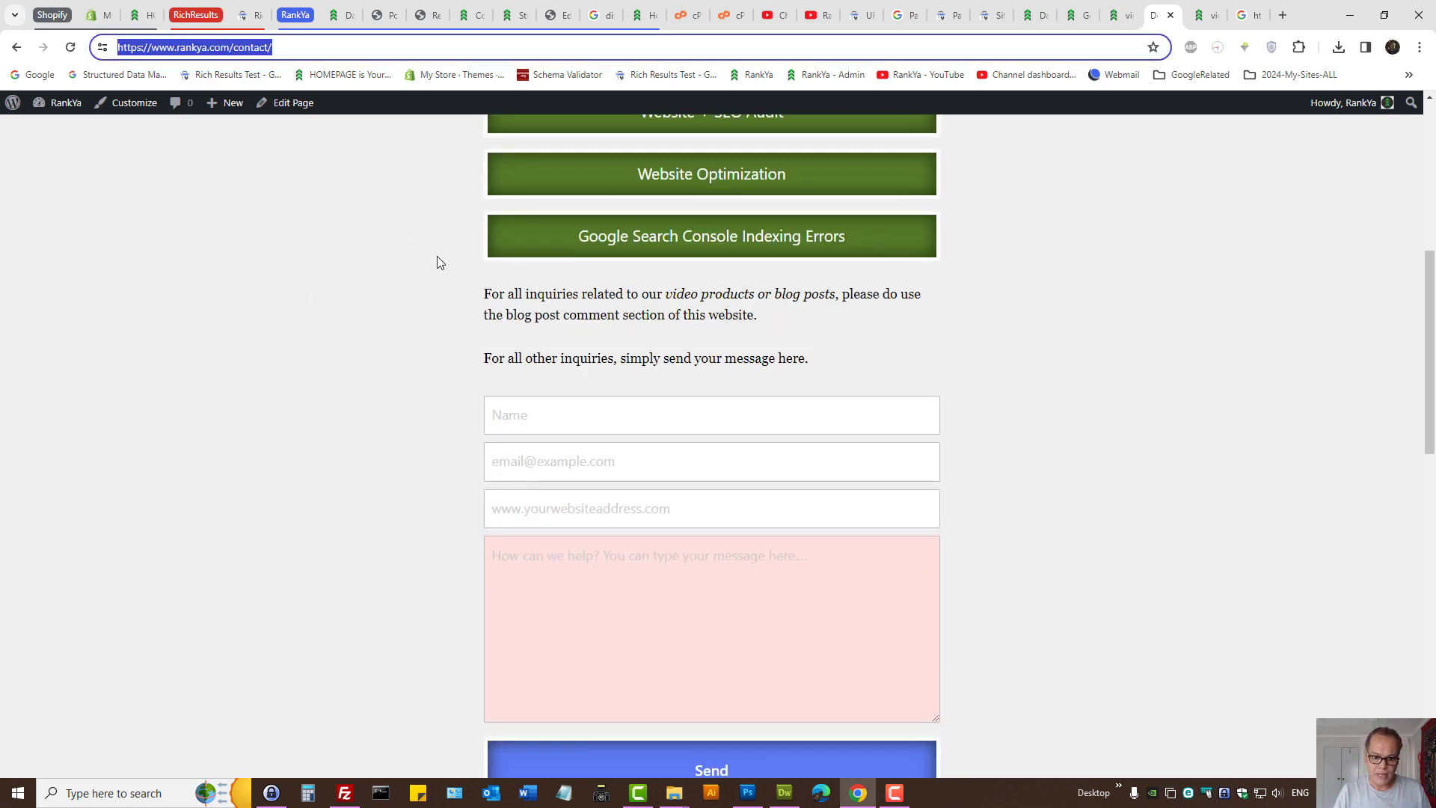
{"action": "left_click_drag", "start_coordinate": [439, 262], "coordinate": [678, 623]}
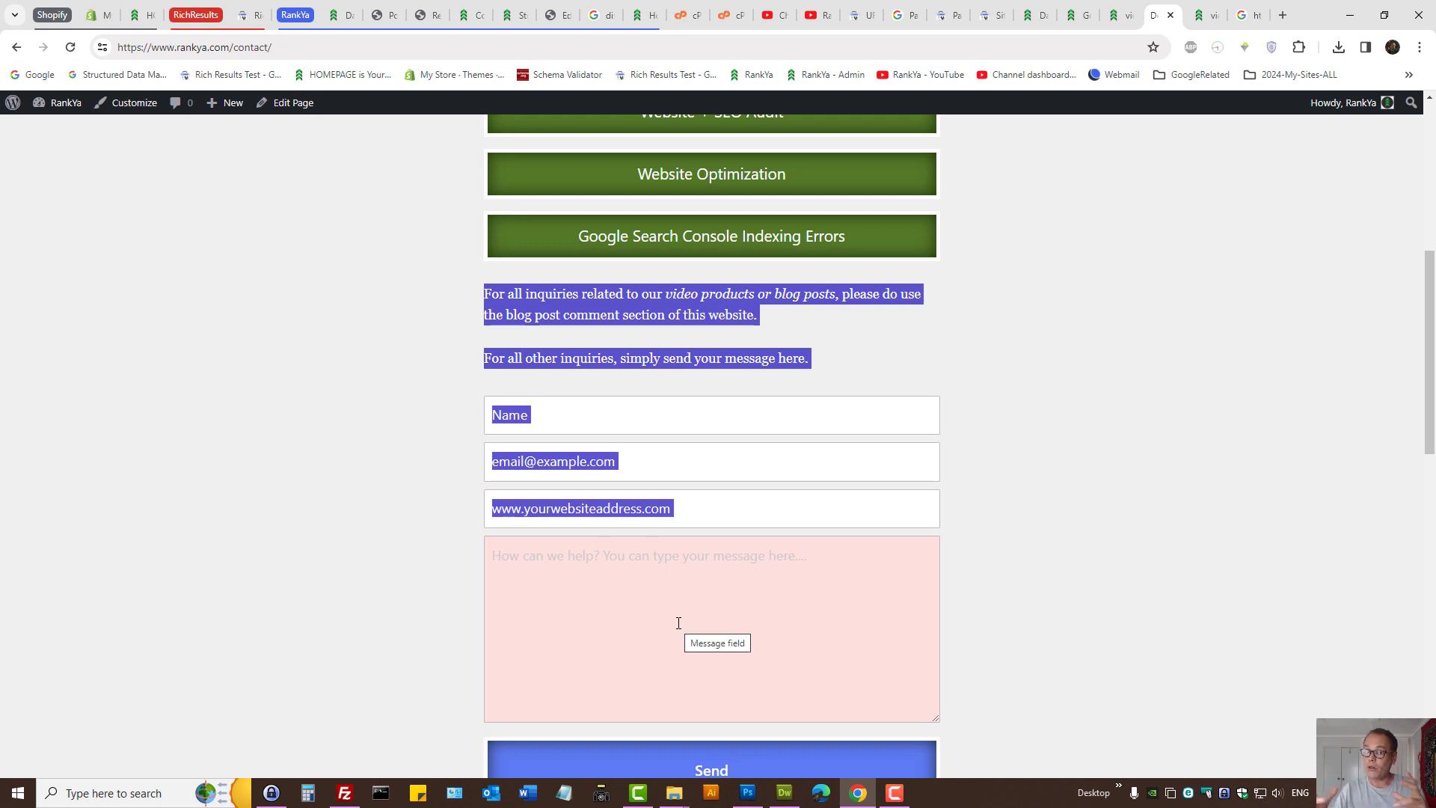
{"action": "left_click", "coordinate": [1023, 506]}
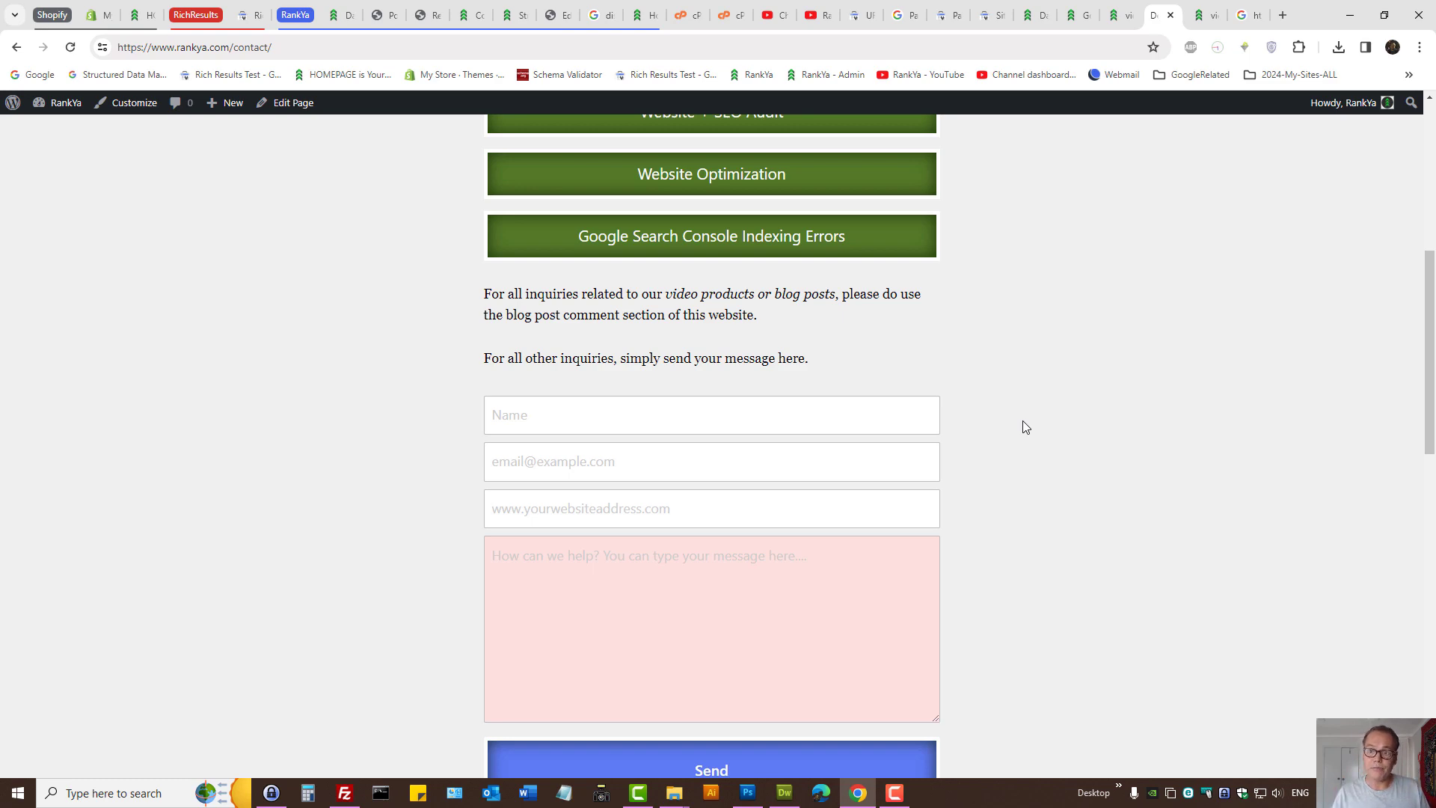
{"action": "scroll", "coordinate": [1070, 296], "scroll_direction": "up", "scroll_amount": 7}
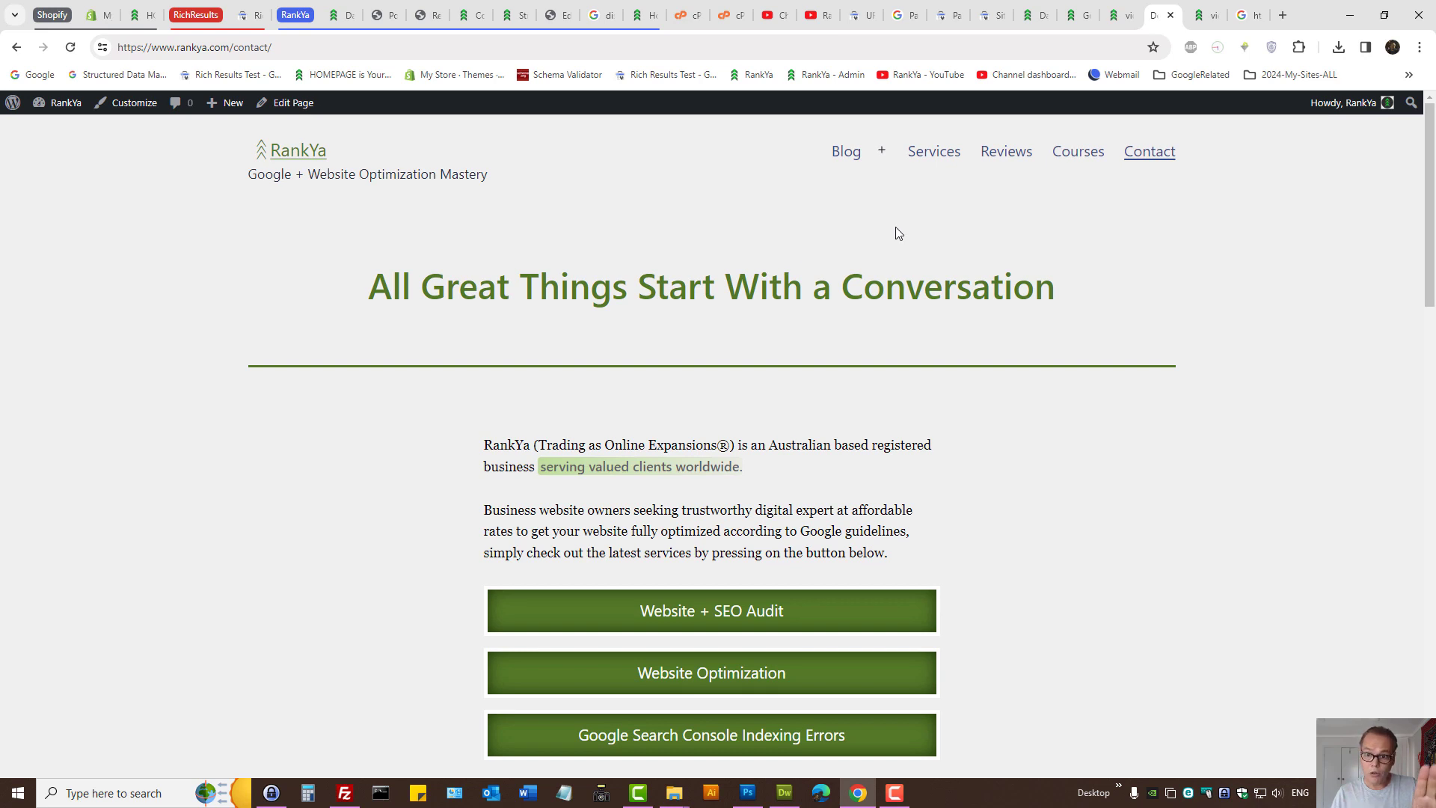
Go from the Page with redirect report to Page indexing, then the YouTube channel, then the rankya.com homepage
{"action": "left_click", "coordinate": [944, 15]}
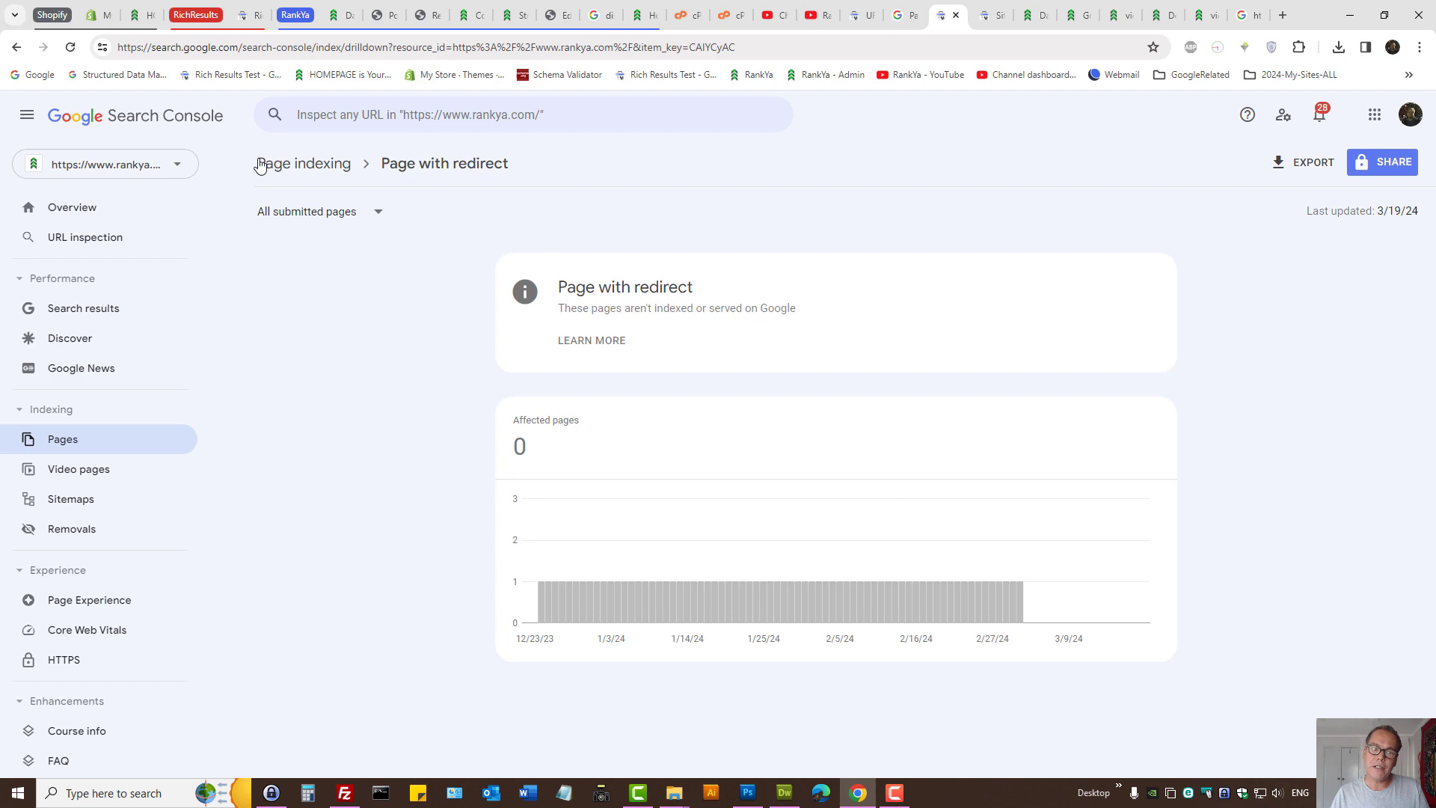
{"action": "left_click", "coordinate": [297, 170]}
{"action": "left_click", "coordinate": [819, 14]}
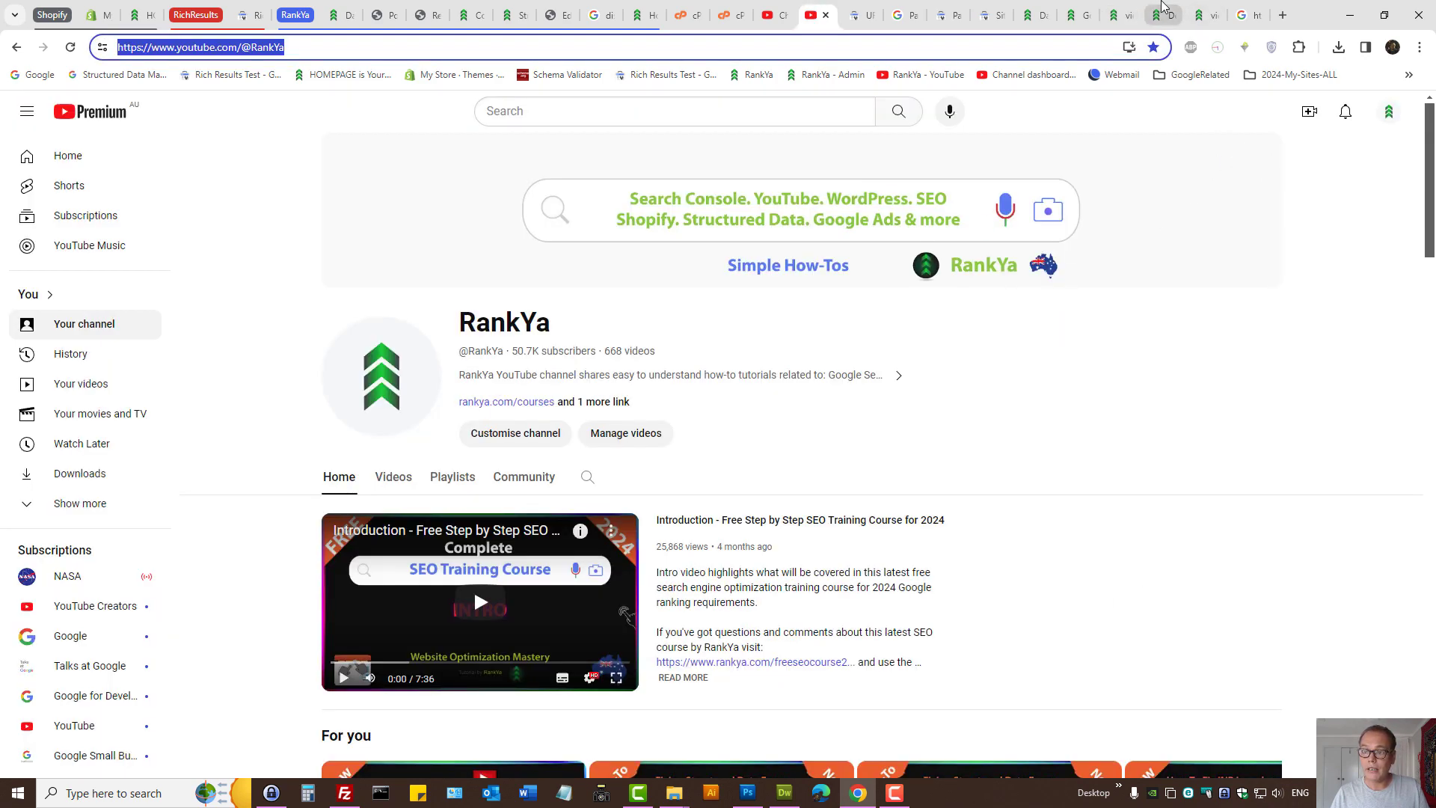
{"action": "left_click", "coordinate": [1071, 15]}
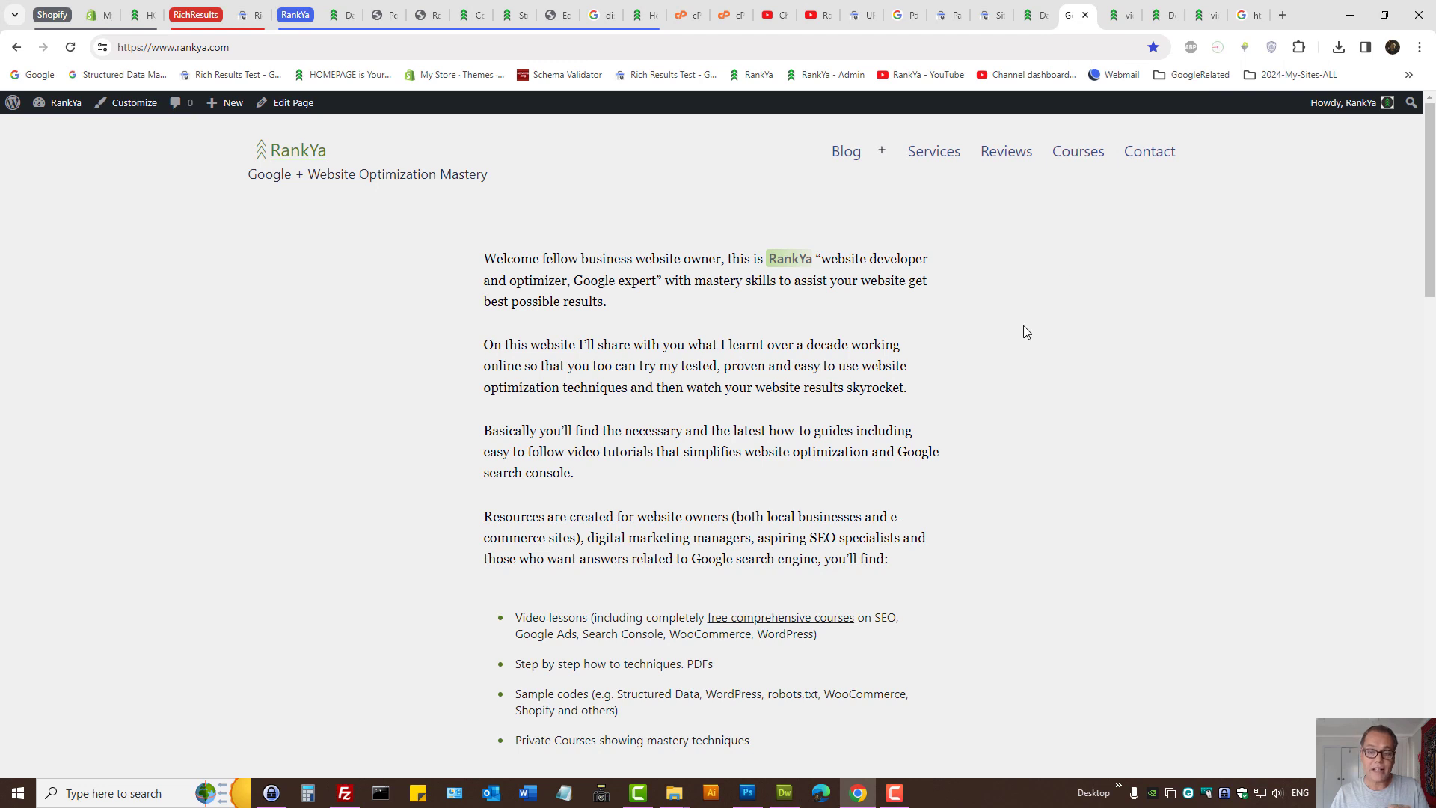